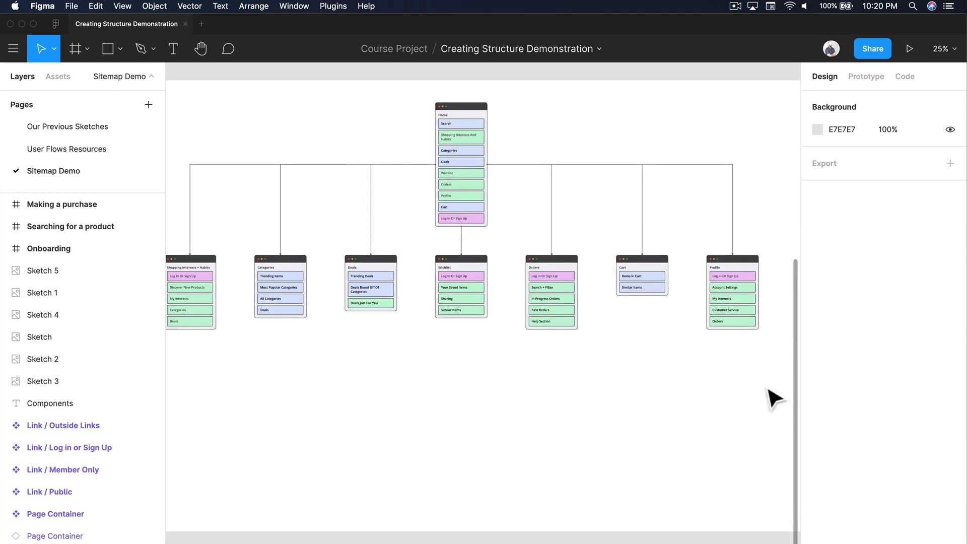
# Move the entire site map down within its frame to free up space above the Home card
pyautogui.moveTo(764, 383); pyautogui.dragTo(229, 130)
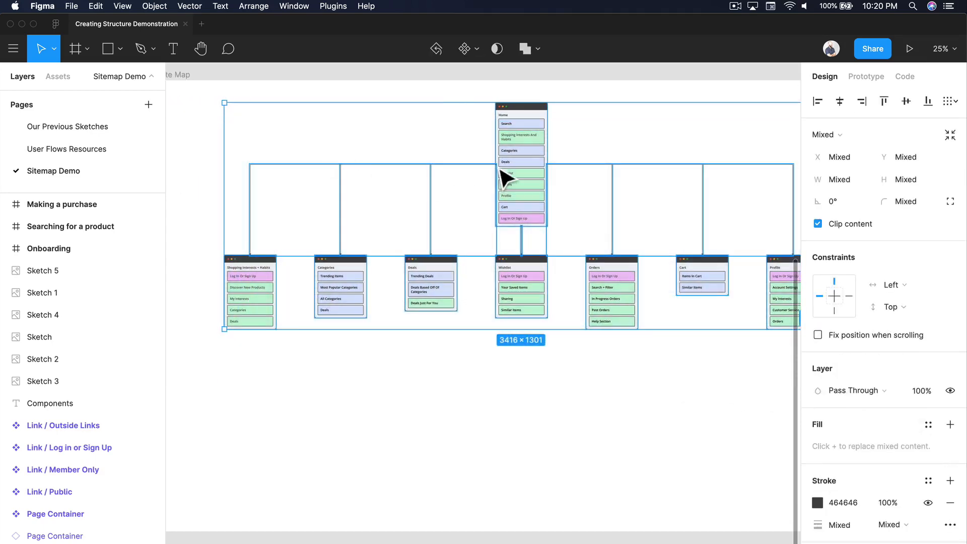
pyautogui.moveTo(500, 171); pyautogui.dragTo(505, 315)
pyautogui.click(469, 143)
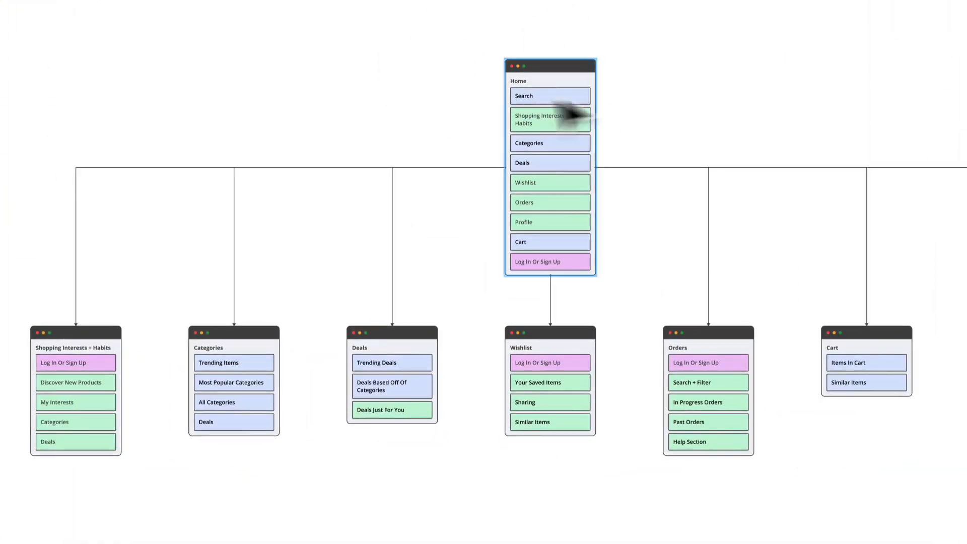
# Place a copy of the Cart page container above the Home card, centred on it
pyautogui.click(593, 72)
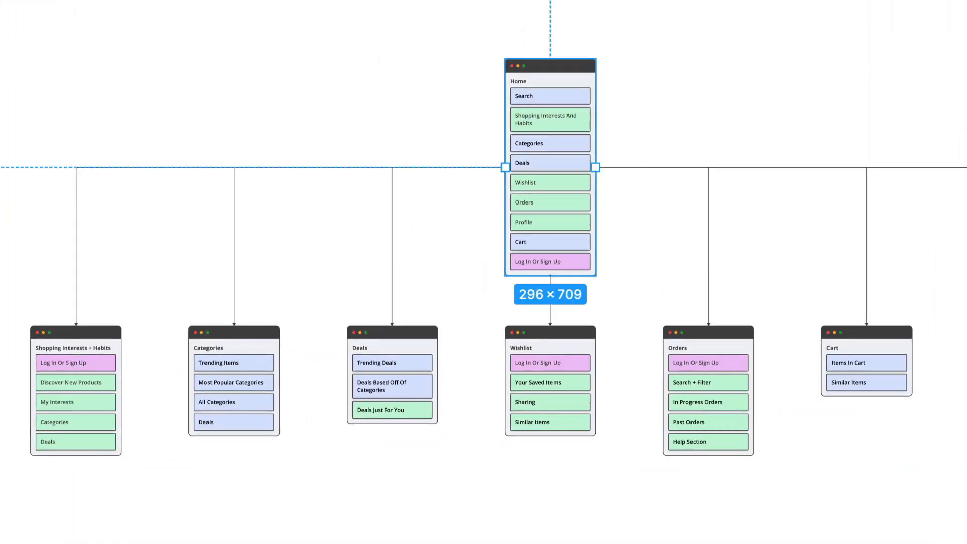
pyautogui.click(676, 7)
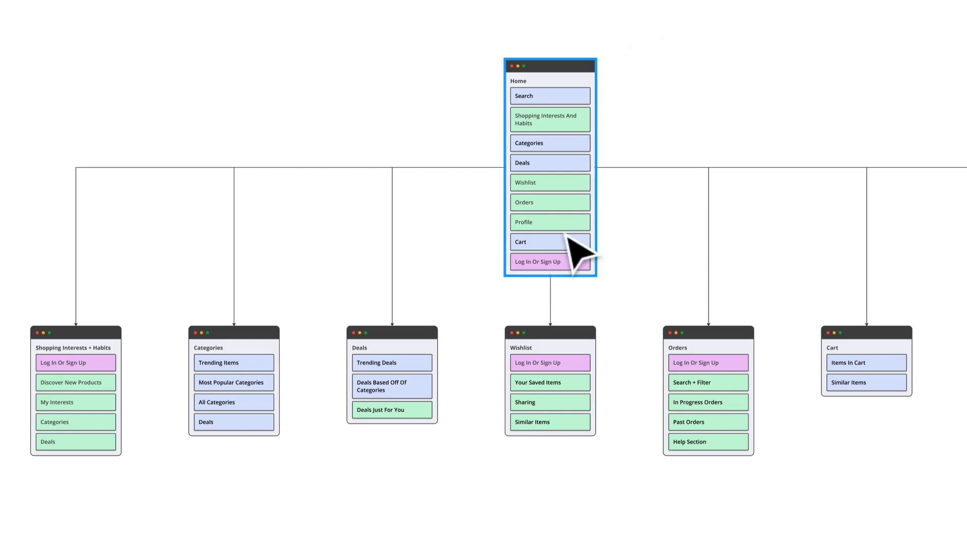
pyautogui.moveTo(856, 367); pyautogui.dragTo(545, 0)
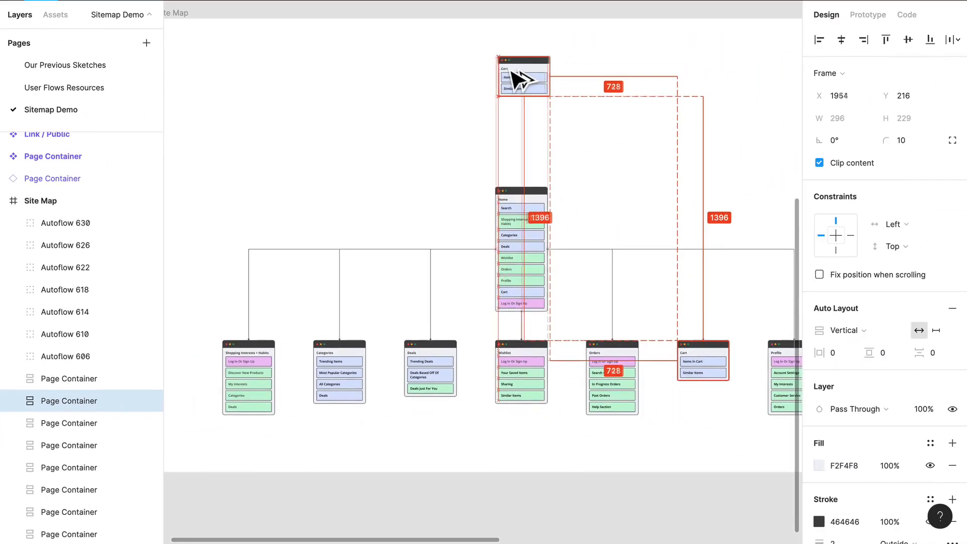
pyautogui.moveTo(519, 78); pyautogui.dragTo(513, 80)
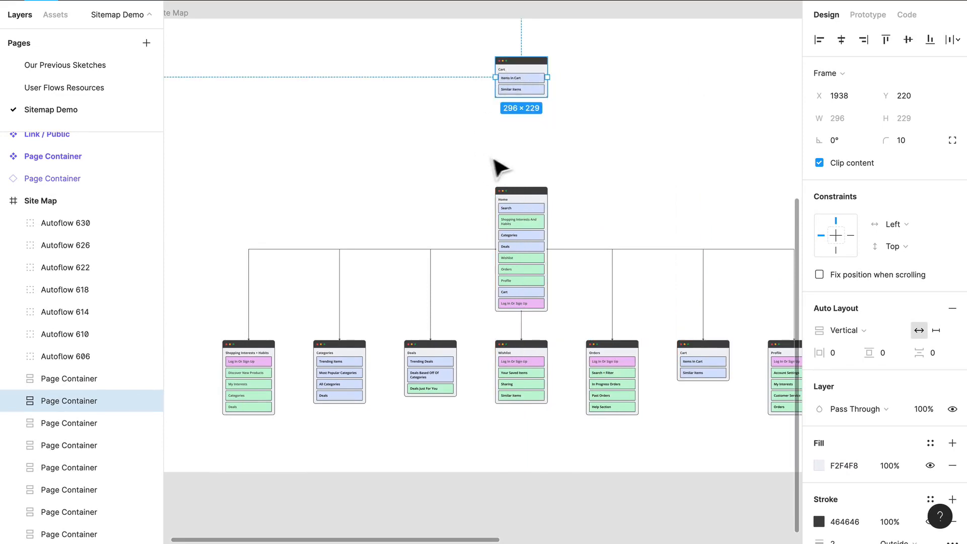
# Change the title of the copied Cart card above Home to "Onboarding"
pyautogui.scroll(5, 546, 156)
pyautogui.scroll(2, 547, 155)
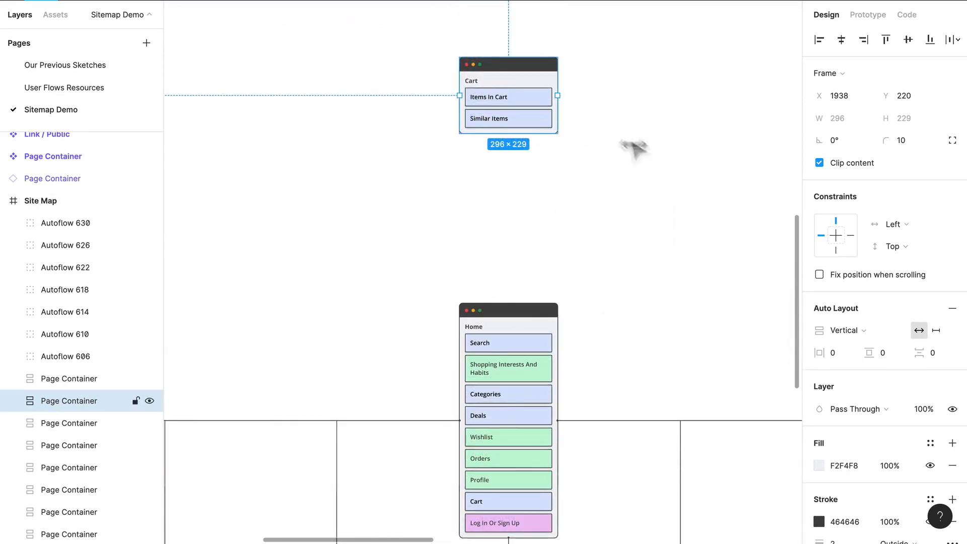
pyautogui.click(535, 191)
pyautogui.click(482, 96)
pyautogui.click(471, 81)
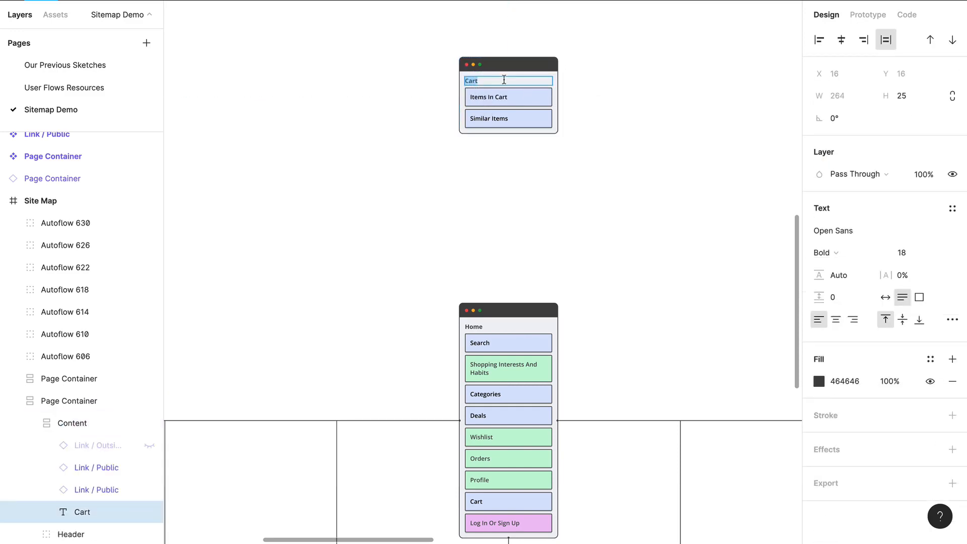
pyautogui.write('Onboarding')
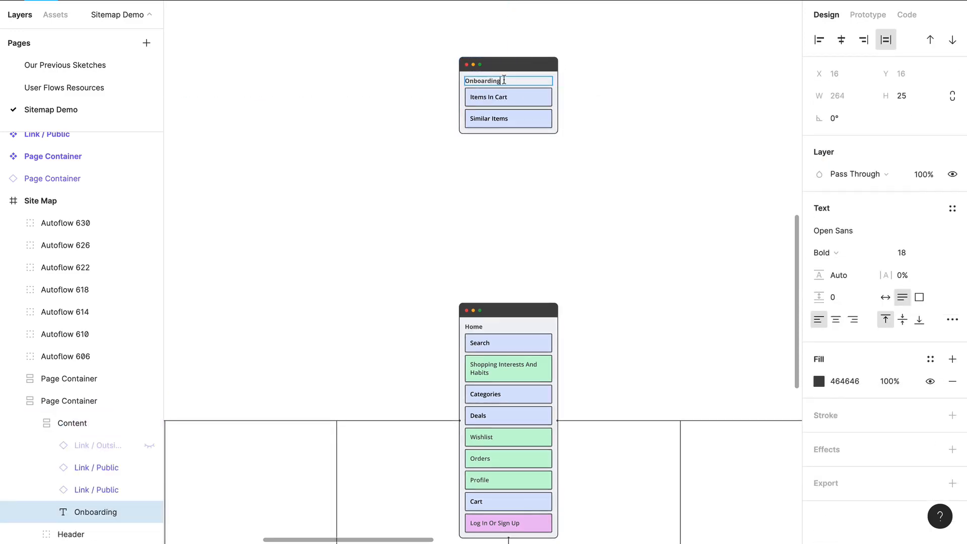
pyautogui.click(623, 220)
# Relabel the Onboarding card's two links as "Registration" and "Login"
pyautogui.scroll(5, 501, 81)
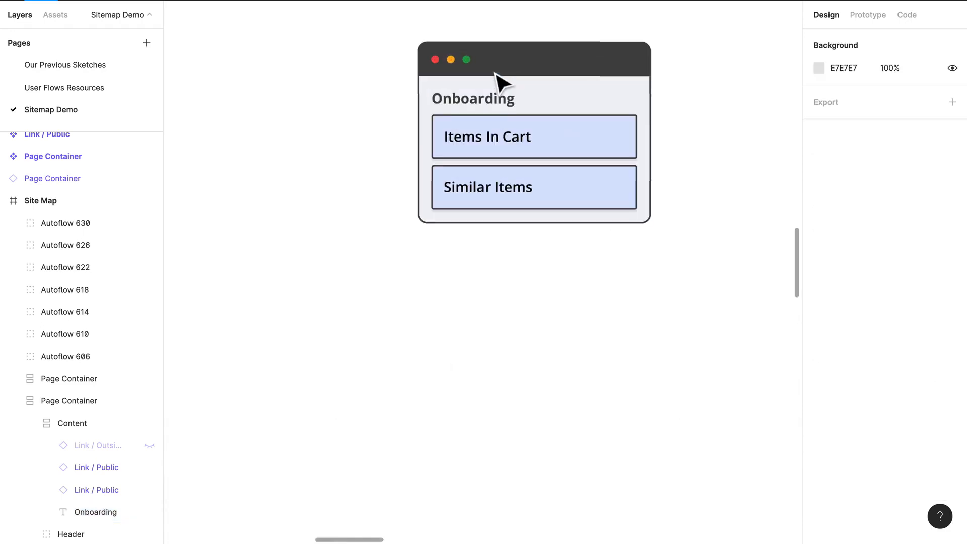
pyautogui.scroll(2, 675, 146)
pyautogui.click(519, 204)
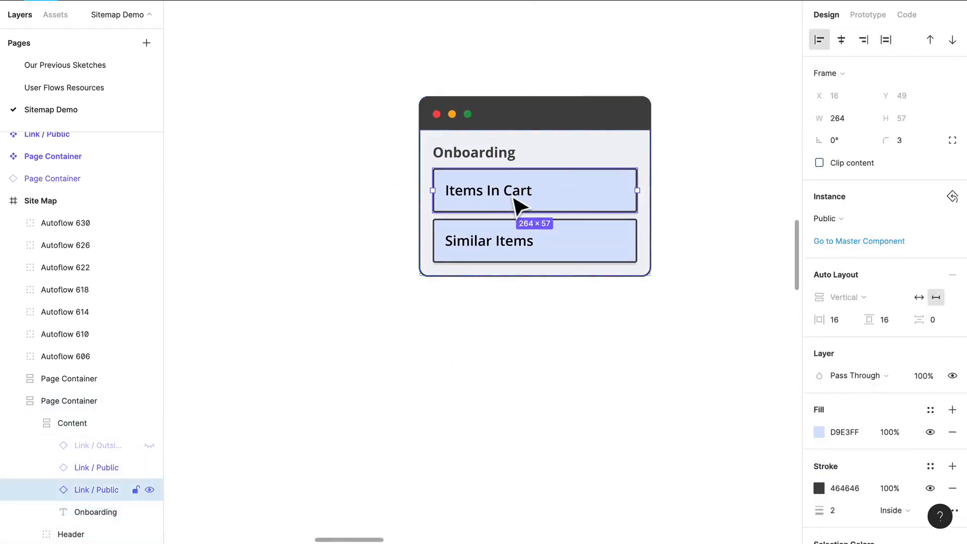
pyautogui.click(519, 204)
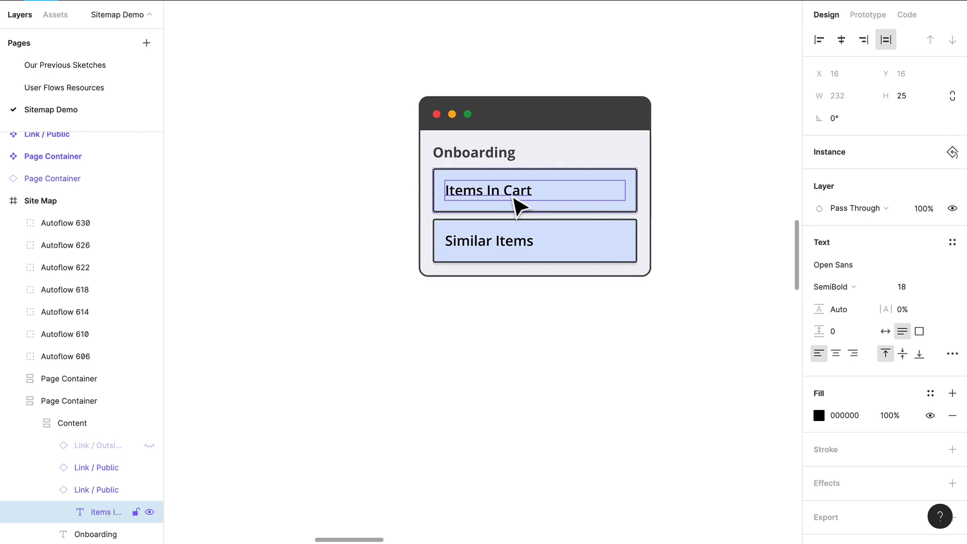
pyautogui.press('Return')
pyautogui.write('Registration')
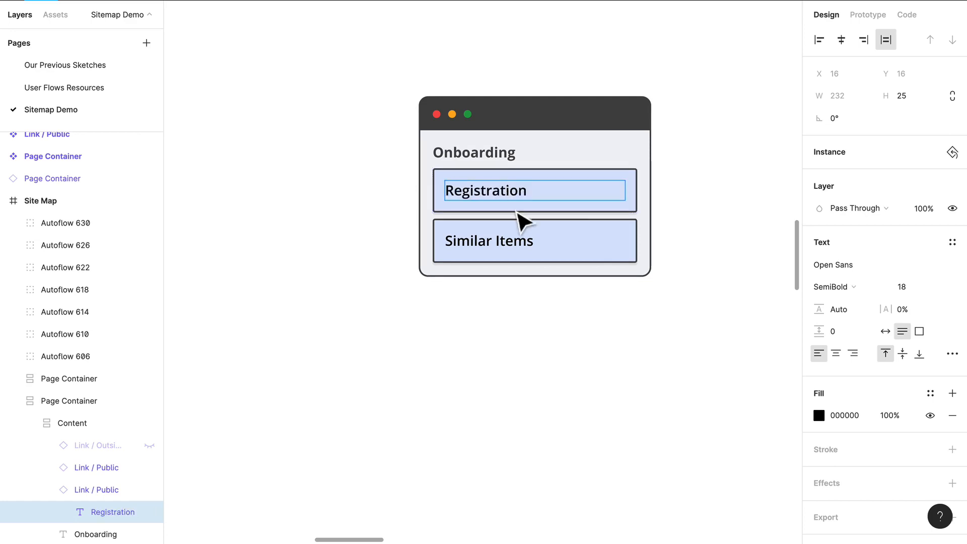
pyautogui.click(500, 237)
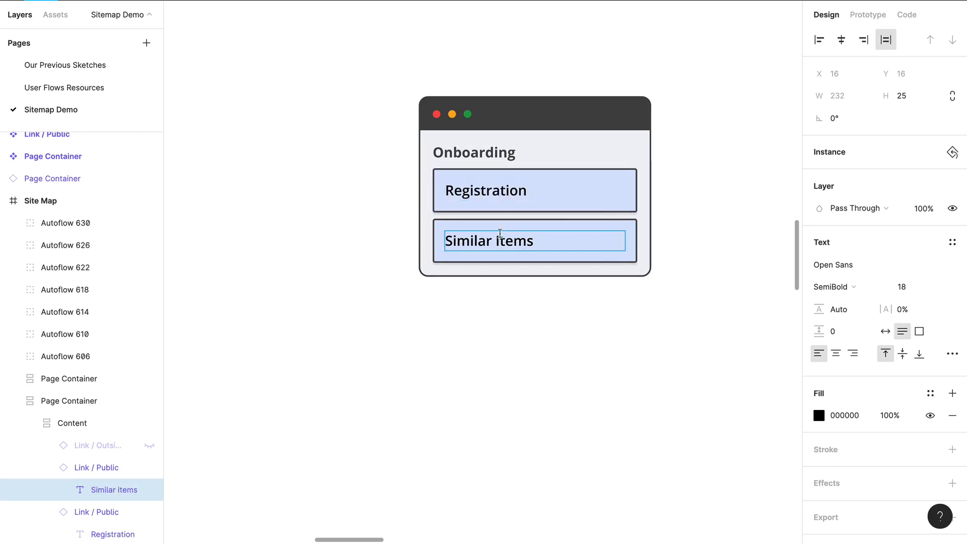
pyautogui.write('Logi')
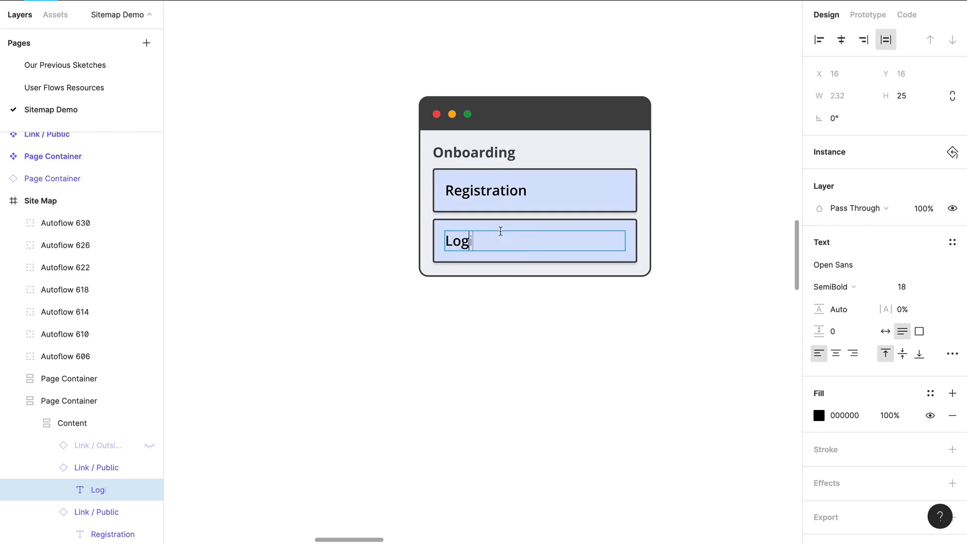
pyautogui.press('Escape')
pyautogui.press('Escape')
pyautogui.press('Escape')
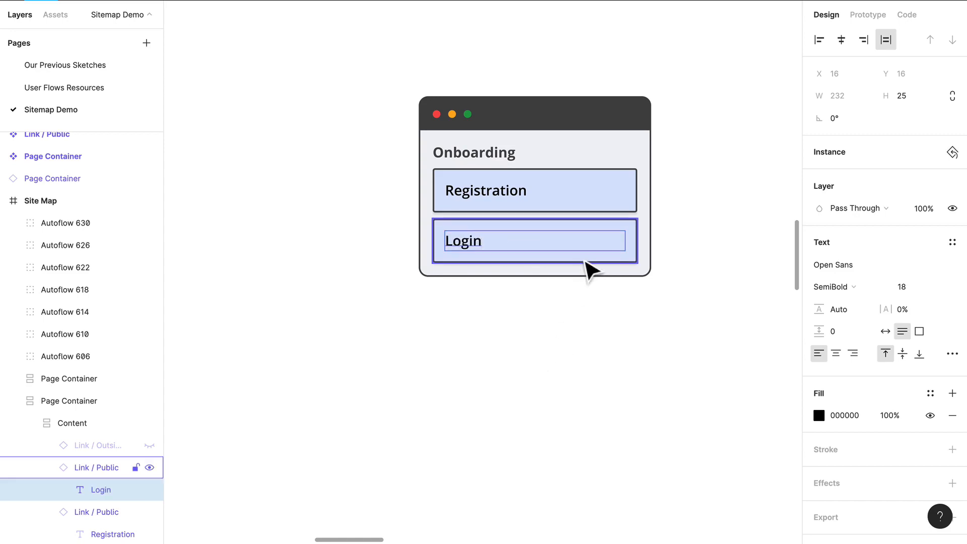
# Duplicate the Login link in the Onboarding card and label the new link "Skip"
pyautogui.click(618, 259)
pyautogui.hotkey('ctrl', 'c')
pyautogui.hotkey('ctrl', 'v')
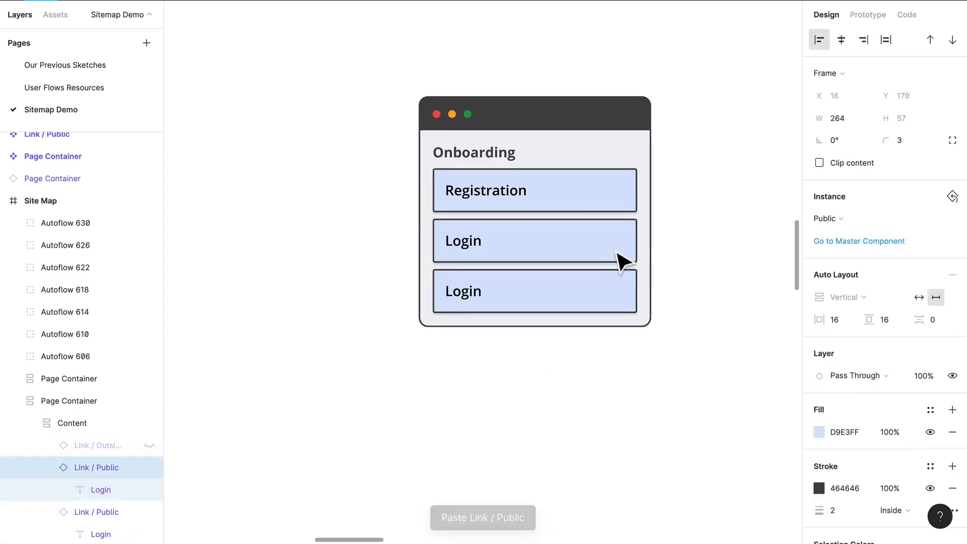
pyautogui.doubleClick(470, 294)
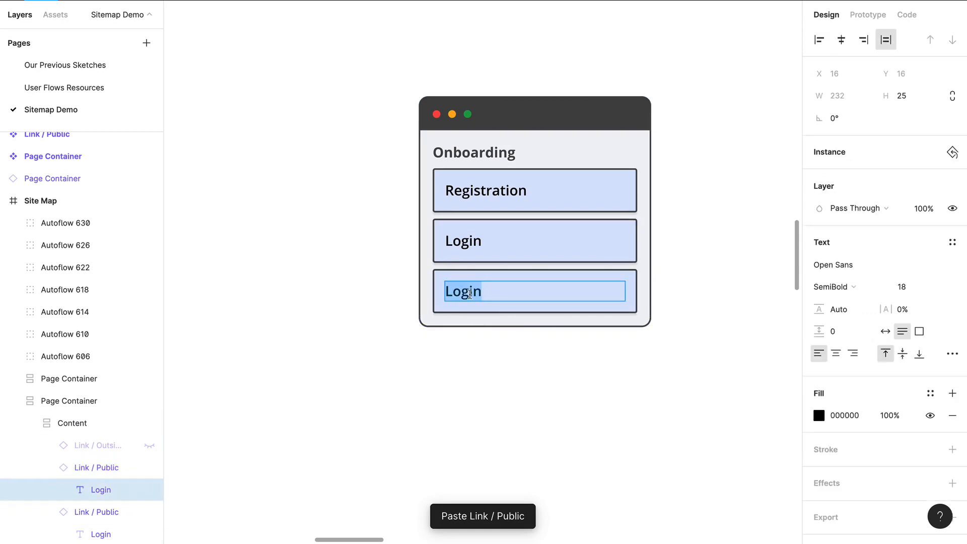
pyautogui.write('Skip')
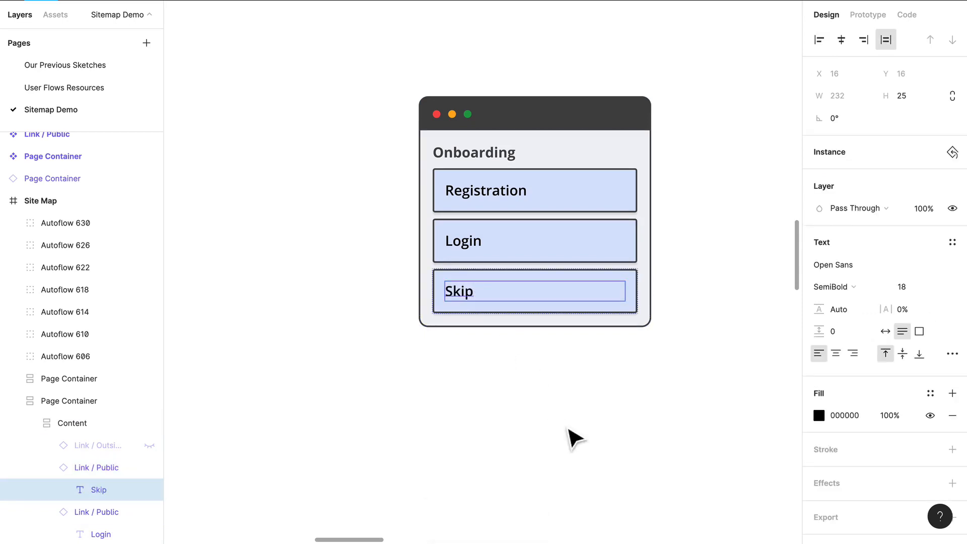
pyautogui.click(557, 431)
# Place a copy of the Onboarding card below and to the left of the original
pyautogui.scroll(-5, 384, 288)
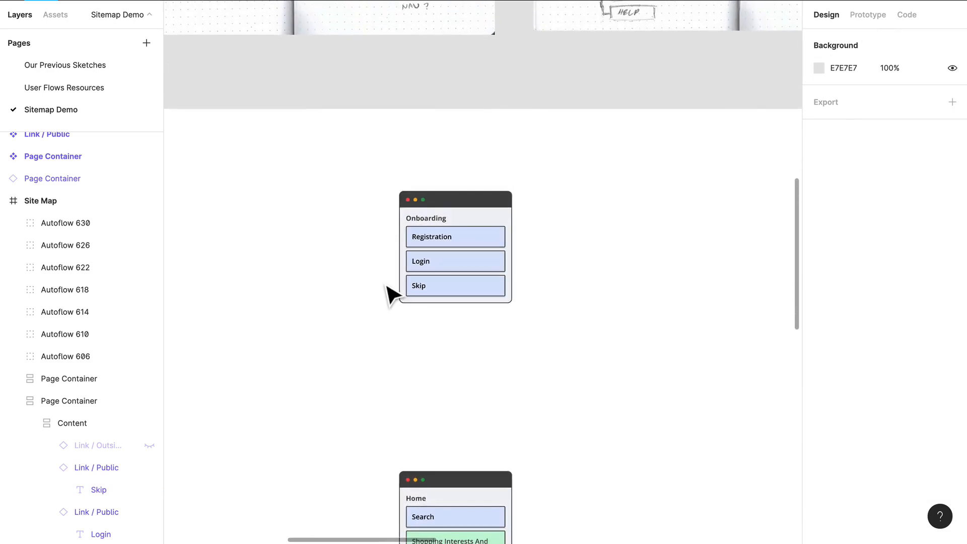
pyautogui.scroll(-2, 341, 283)
pyautogui.hscroll(-1, 340, 284)
pyautogui.hscroll(-2, 346, 292)
pyautogui.scroll(-1, 346, 293)
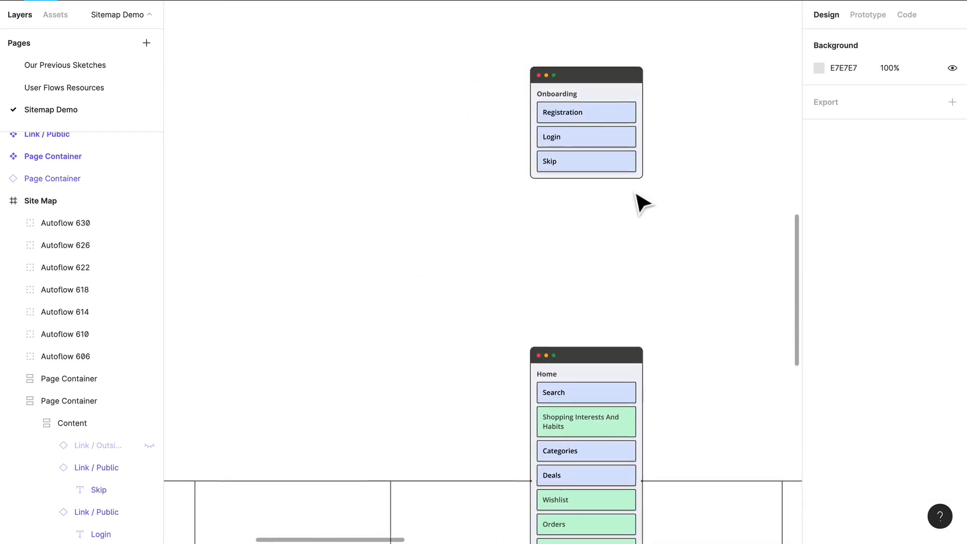
pyautogui.scroll(1, 654, 203)
pyautogui.hscroll(1, 654, 202)
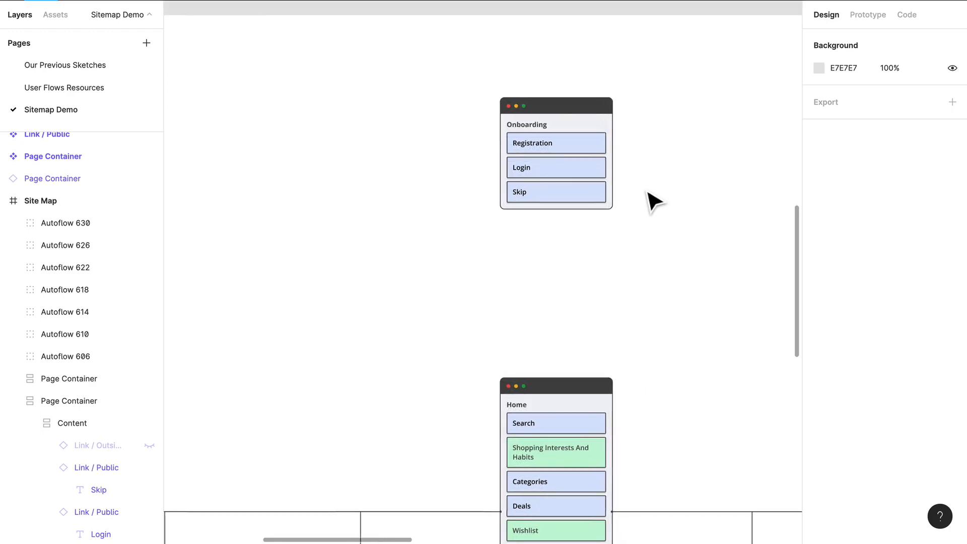
pyautogui.moveTo(602, 133); pyautogui.dragTo(396, 262)
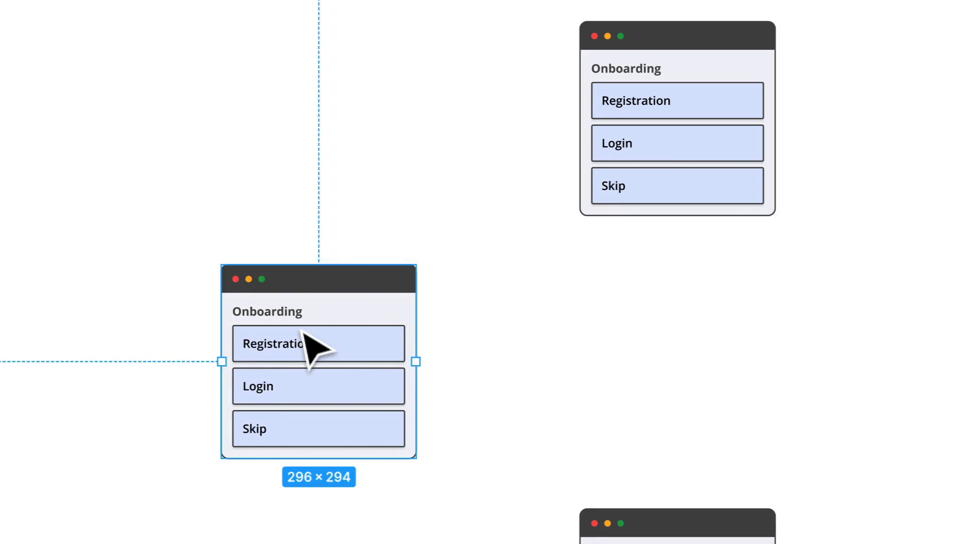
# Change the title of the duplicated Onboarding card to "Login Register"
pyautogui.doubleClick(307, 335)
pyautogui.doubleClick(309, 337)
pyautogui.doubleClick(293, 312)
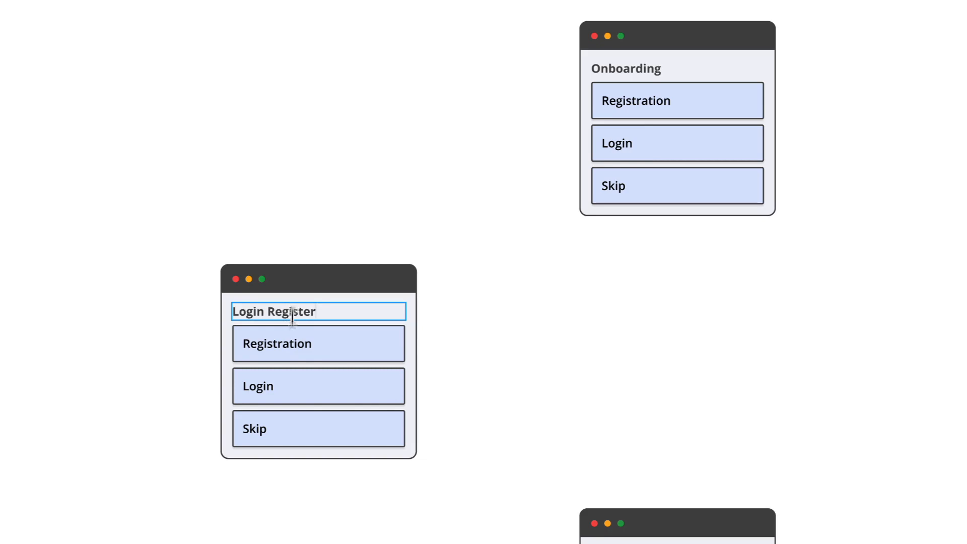
# Relabel the Login Register card's first two links "Log In" and "Register", and delete its Skip link
pyautogui.click(296, 347)
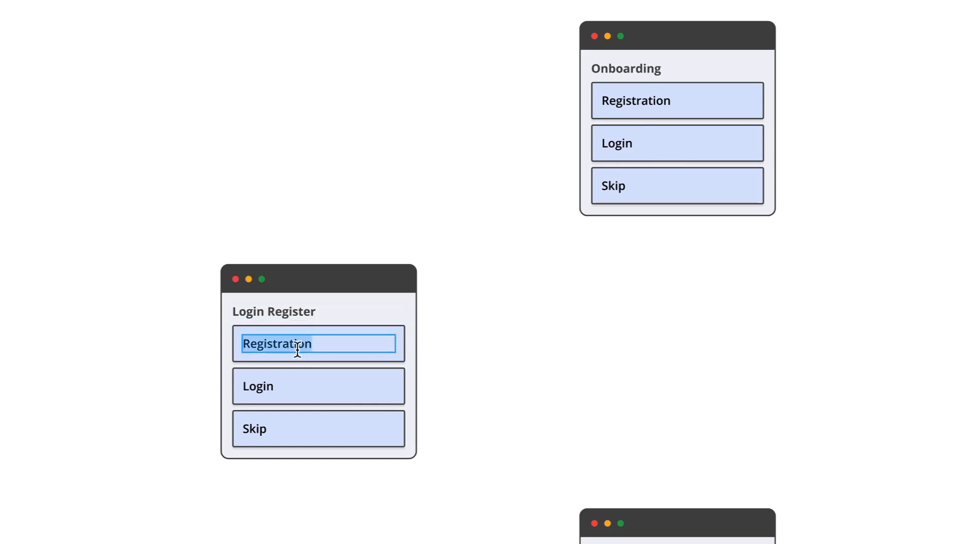
pyautogui.write('Log In')
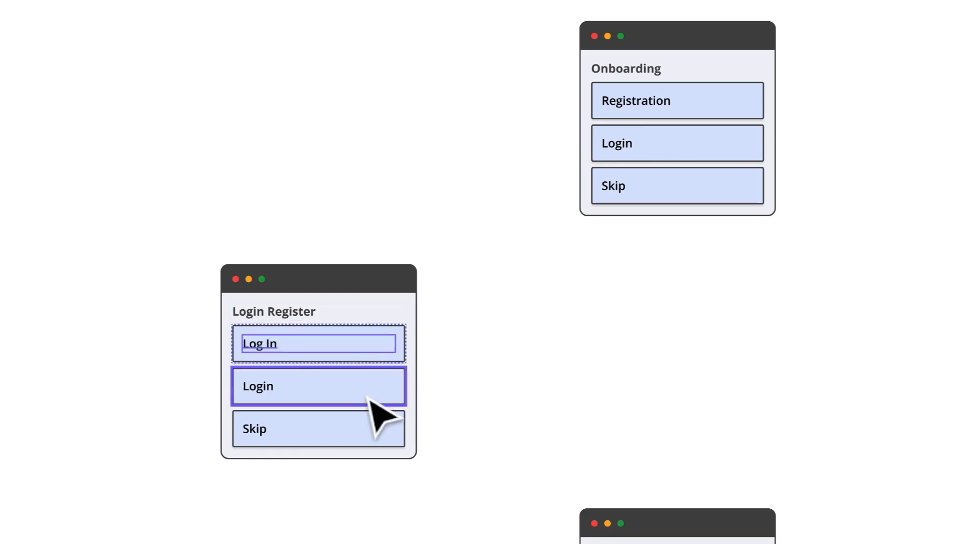
pyautogui.click(322, 398)
pyautogui.doubleClick(257, 389)
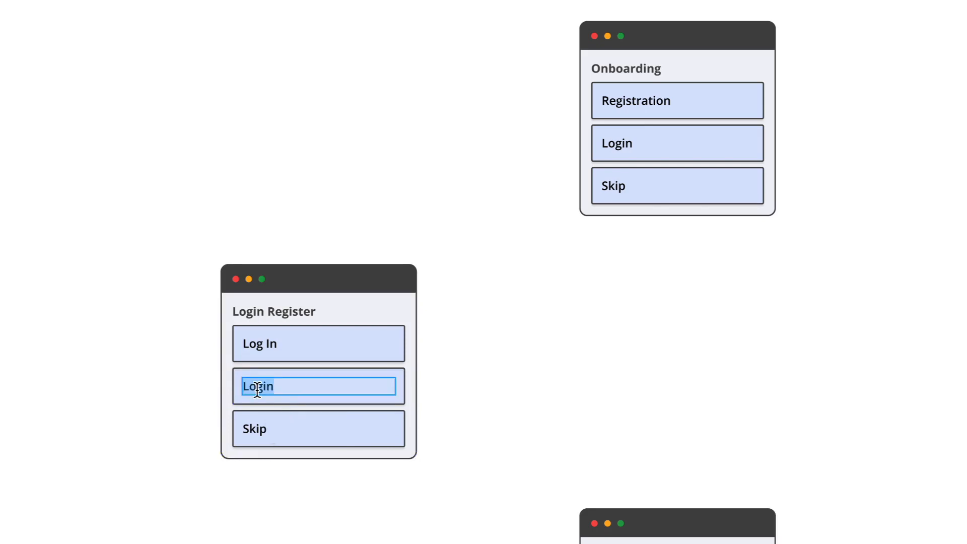
pyautogui.write('Register')
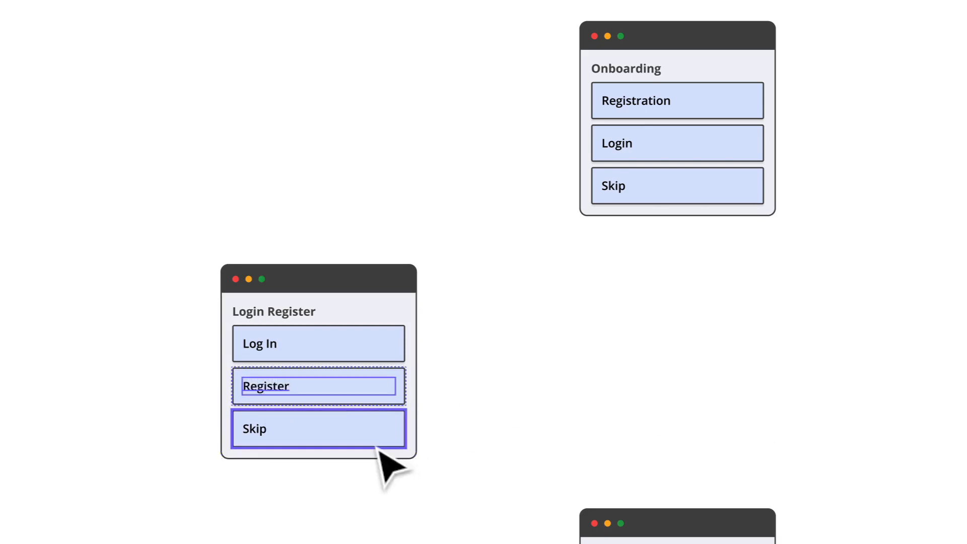
pyautogui.click(381, 444)
pyautogui.press('Delete')
# Swap both links in the Login Register card to the Log in or Sign Up component
pyautogui.click(380, 385)
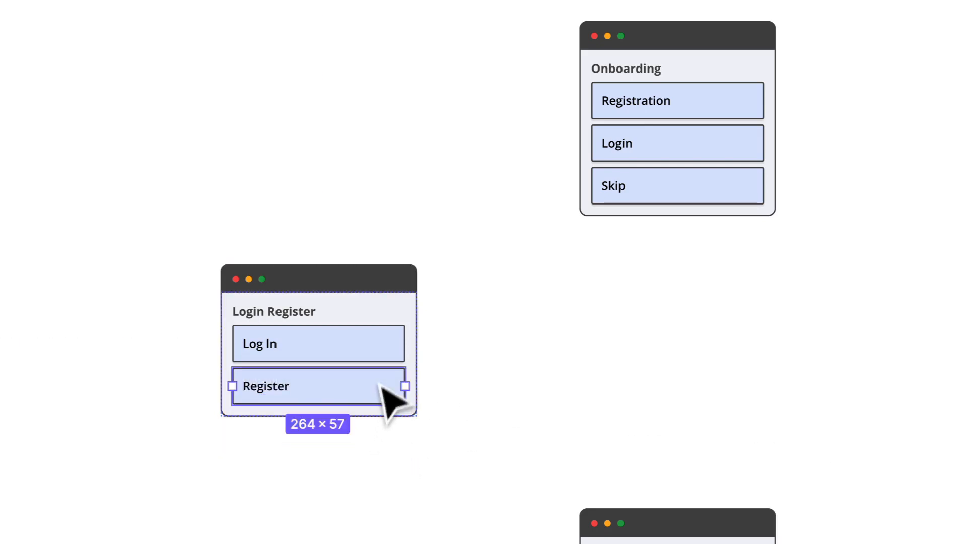
pyautogui.keyDown('shift'); pyautogui.click(387, 353); pyautogui.keyUp('shift')
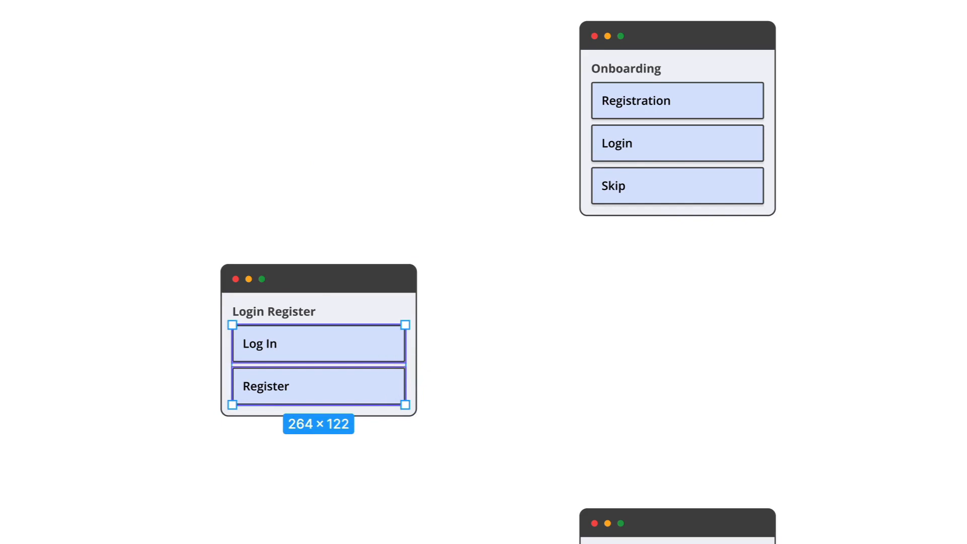
pyautogui.click(448, 308)
# Swap the Onboarding card's Registration and Login links to the Log in or Sign Up component
pyautogui.click(585, 167)
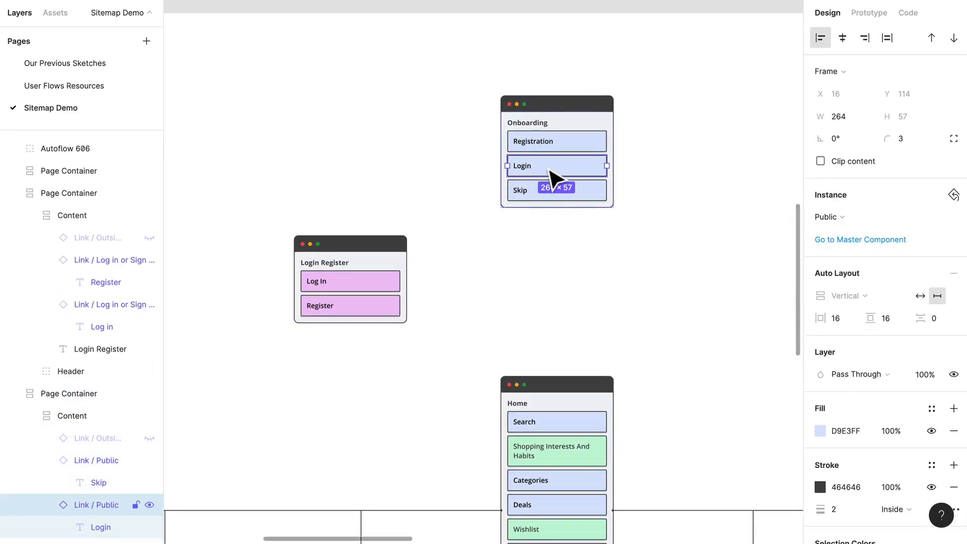
pyautogui.keyDown('shift'); pyautogui.click(577, 144); pyautogui.keyUp('shift')
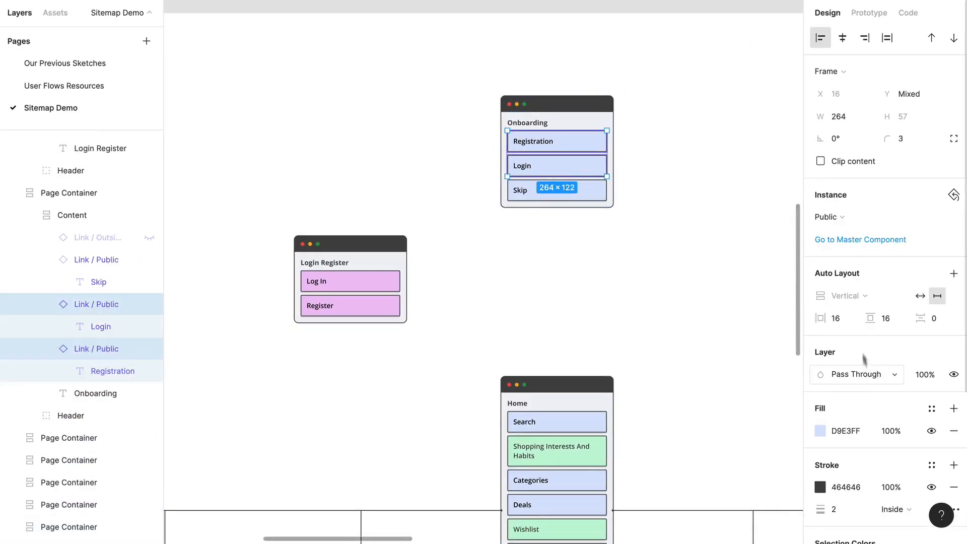
pyautogui.click(841, 217)
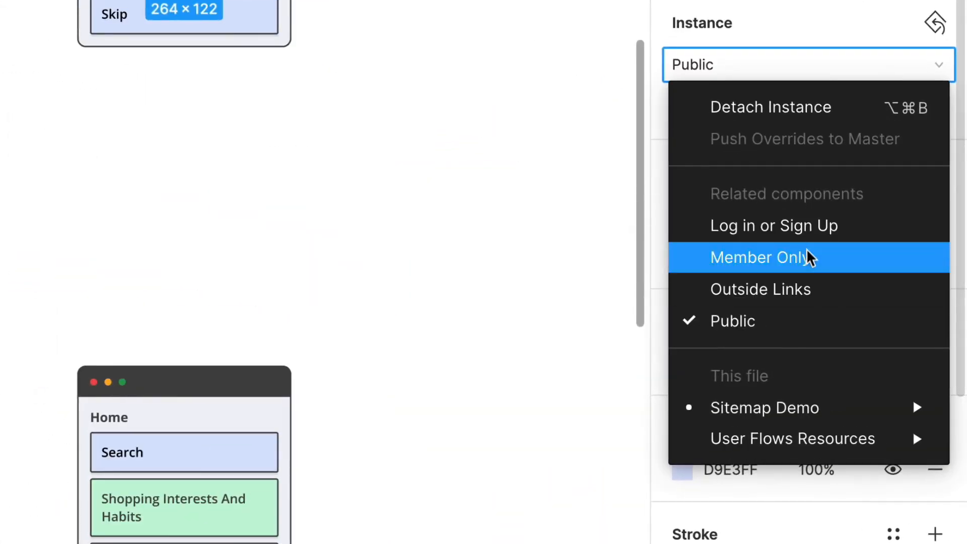
pyautogui.click(806, 230)
pyautogui.click(103, 158)
# Place a copy of the Login Register card to its left and title the copy "Registration"
pyautogui.hscroll(-4, 104, 159)
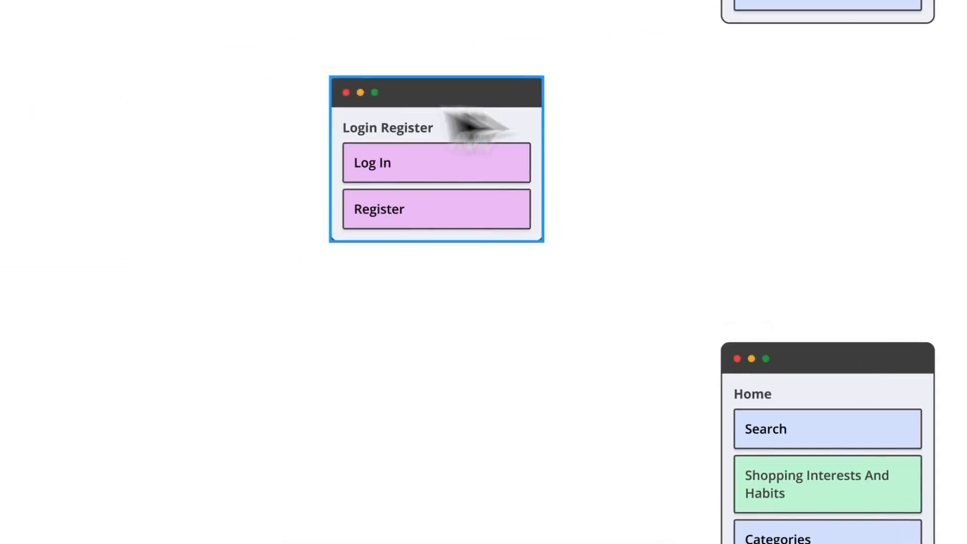
pyautogui.moveTo(453, 119); pyautogui.dragTo(156, 119)
pyautogui.doubleClick(104, 123)
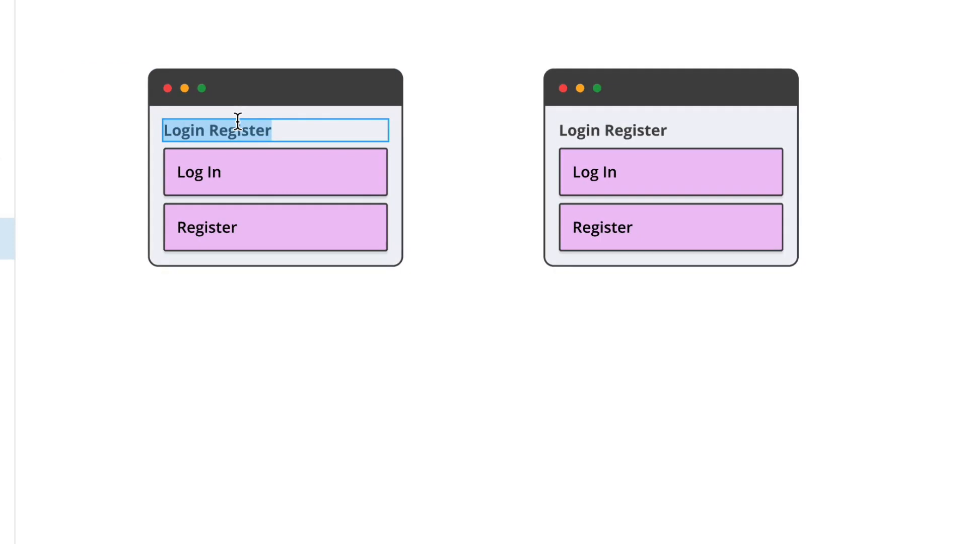
pyautogui.write('Regist')
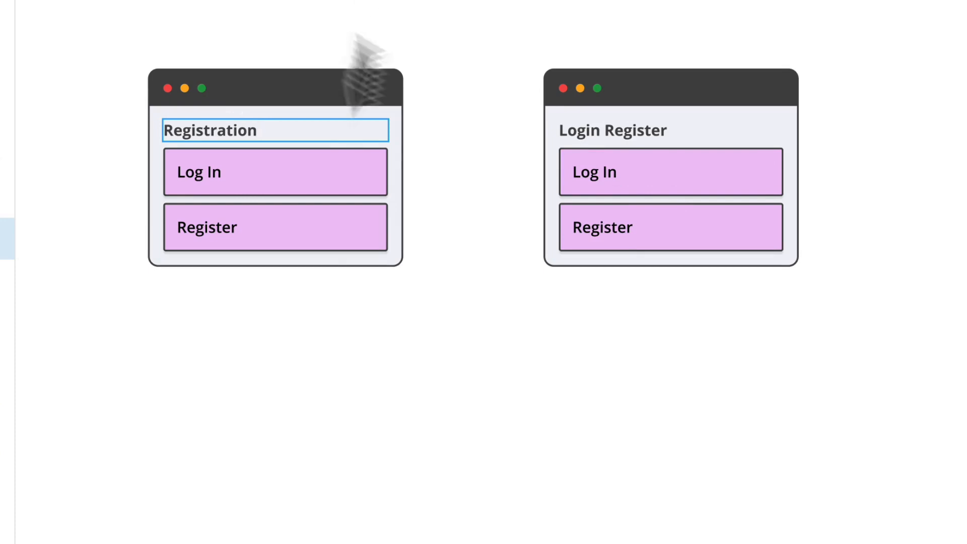
# Relabel the Registration card's two links "Profile Details" and "Interests Details"
pyautogui.doubleClick(201, 170)
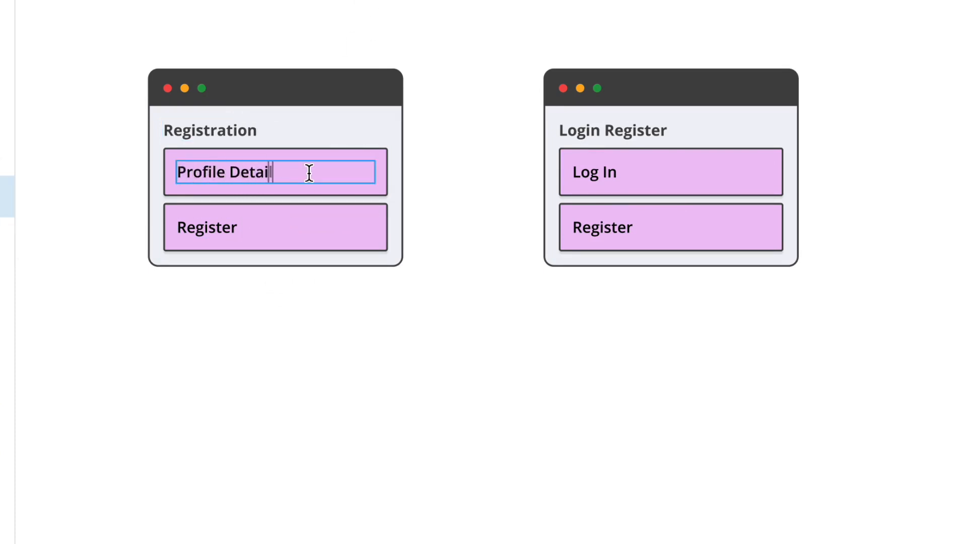
pyautogui.click(207, 227)
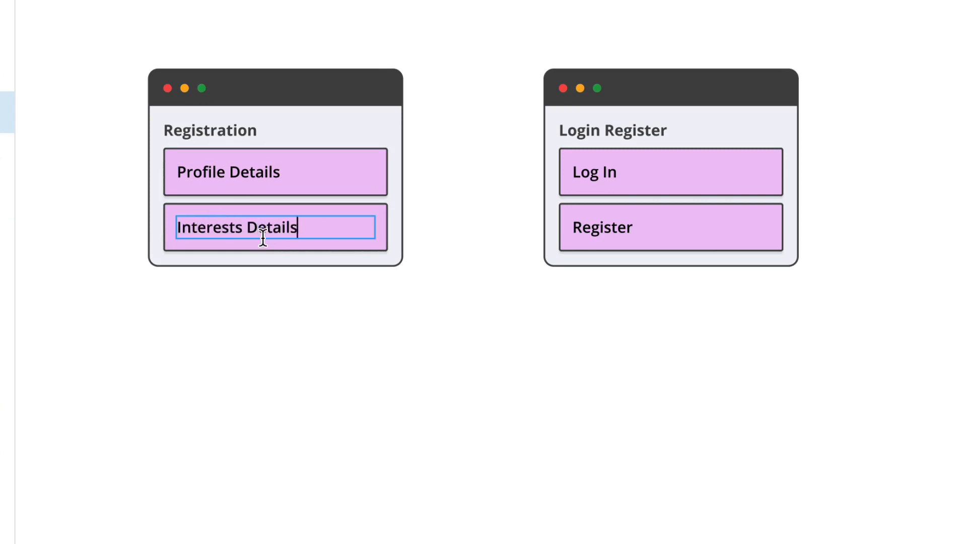
pyautogui.click(439, 381)
# Align the Login Register card with the Deals column below it and the Registration card with the Categories column
pyautogui.scroll(-3, 459, 308)
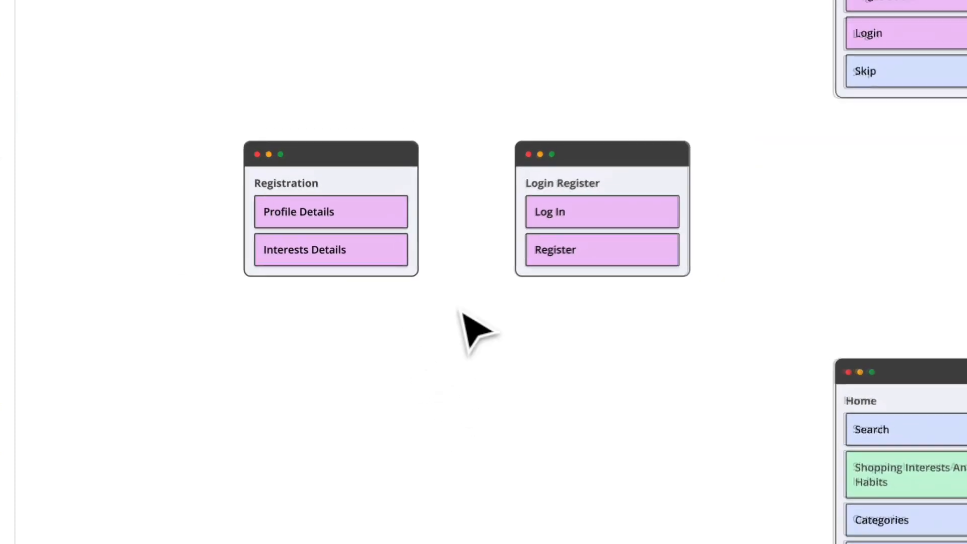
pyautogui.hscroll(3, 566, 367)
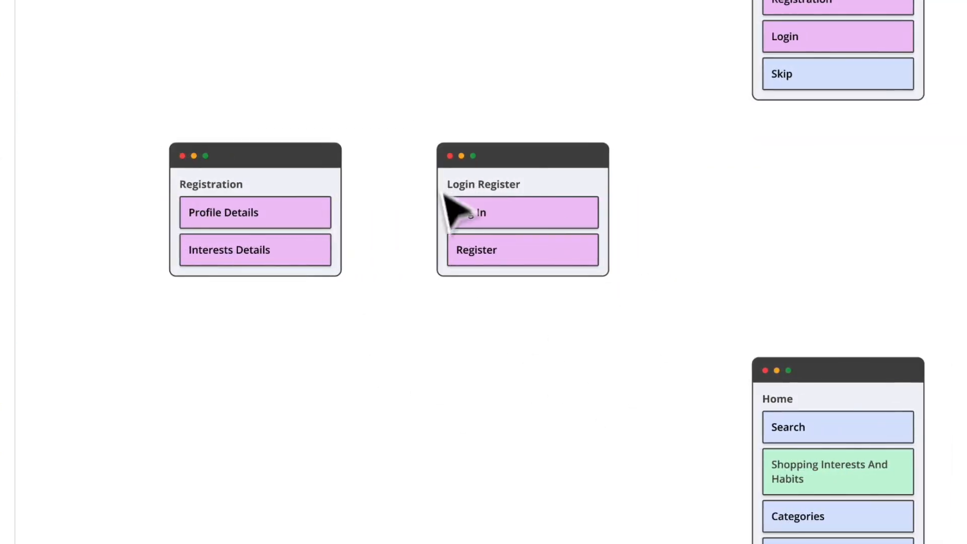
pyautogui.scroll(-4, 461, 227)
pyautogui.scroll(-3, 474, 246)
pyautogui.click(537, 84)
pyautogui.moveTo(538, 84); pyautogui.dragTo(543, 76)
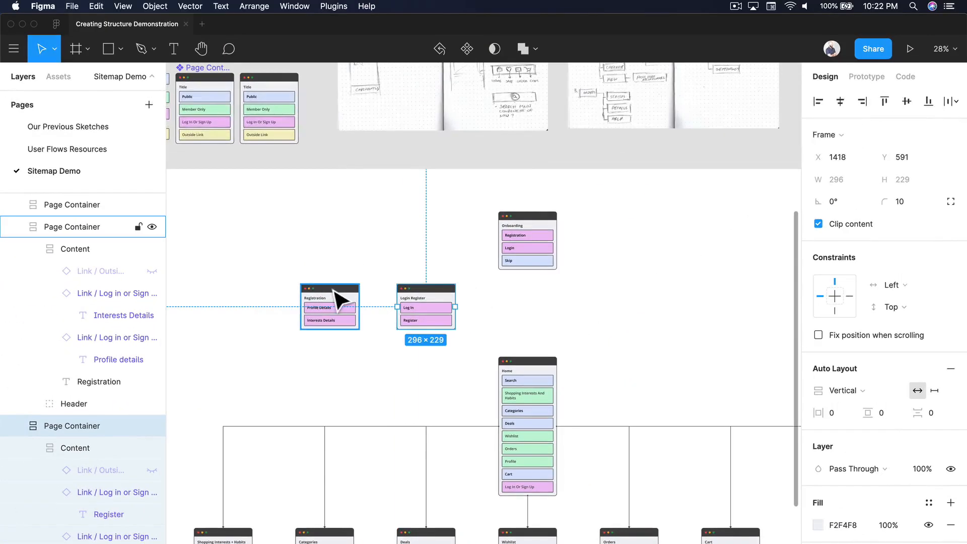
pyautogui.moveTo(333, 64); pyautogui.dragTo(321, 67)
pyautogui.moveTo(329, 292); pyautogui.dragTo(328, 292)
pyautogui.click(558, 297)
# Run the Autoflow plugin and move its window clear of the Home card
pyautogui.scroll(3, 557, 300)
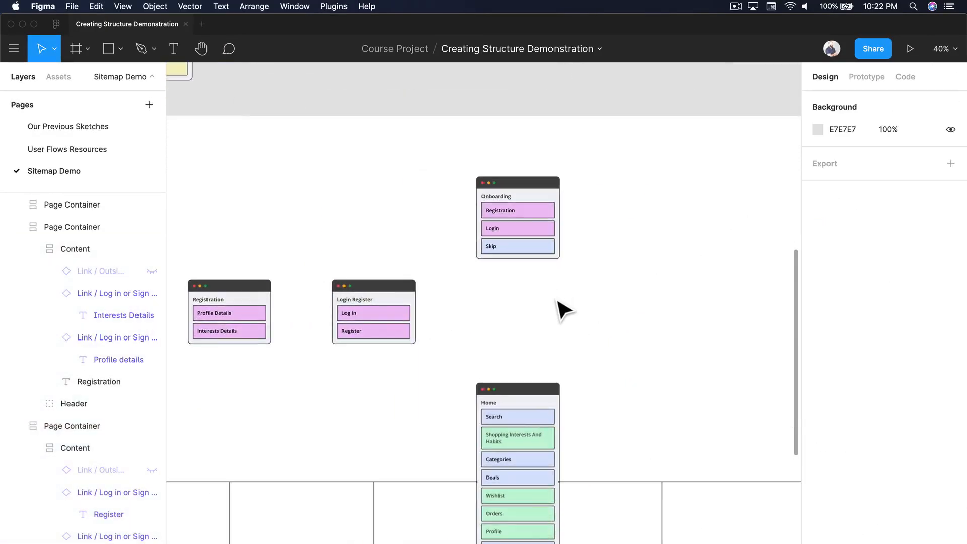
pyautogui.hscroll(3, 557, 301)
pyautogui.hscroll(3, 558, 309)
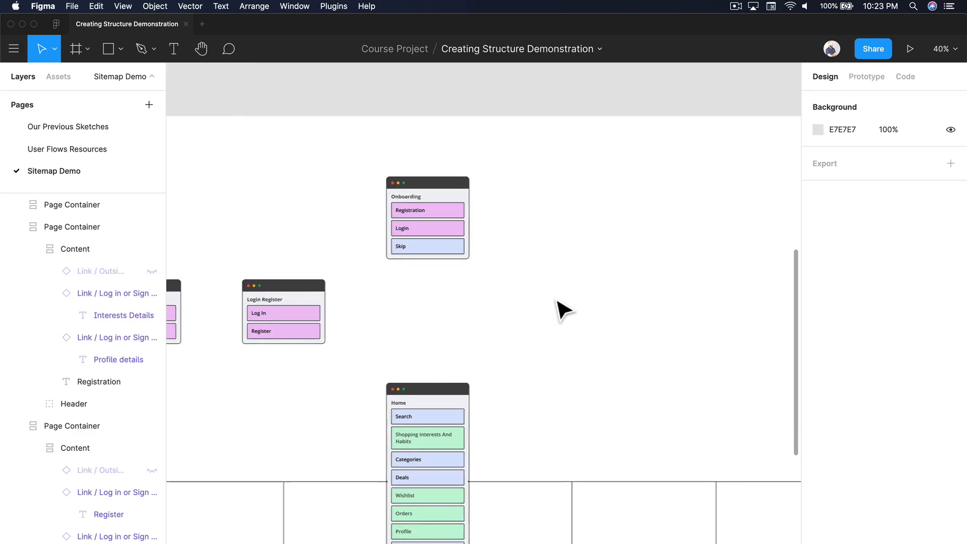
pyautogui.scroll(-3, 559, 353)
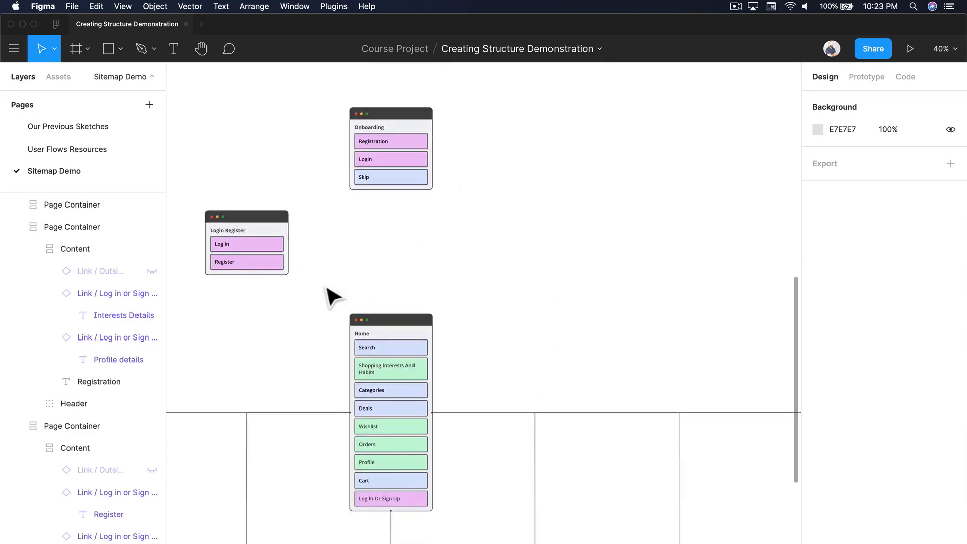
pyautogui.hscroll(-4, 328, 296)
pyautogui.scroll(3, 319, 309)
pyautogui.hscroll(-3, 319, 308)
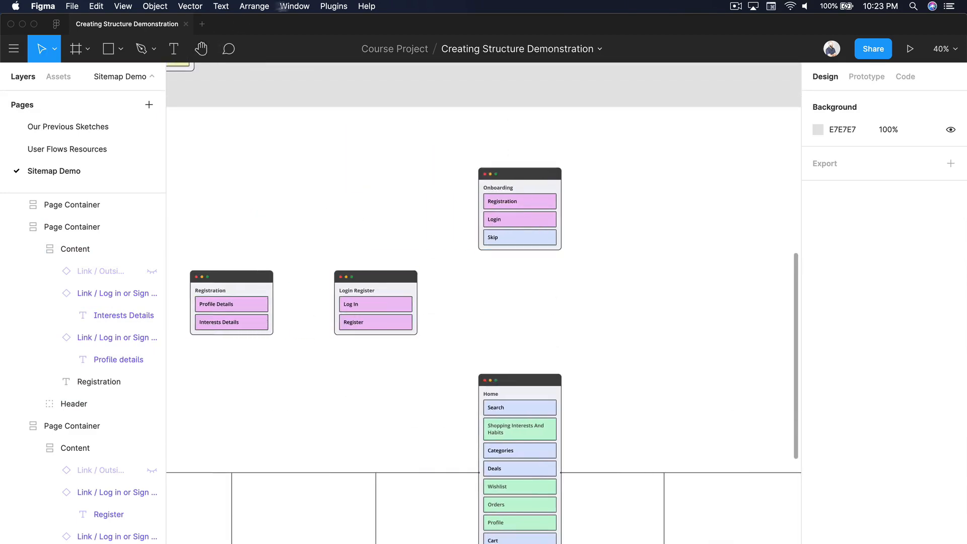
pyautogui.click(330, 7)
pyautogui.click(346, 43)
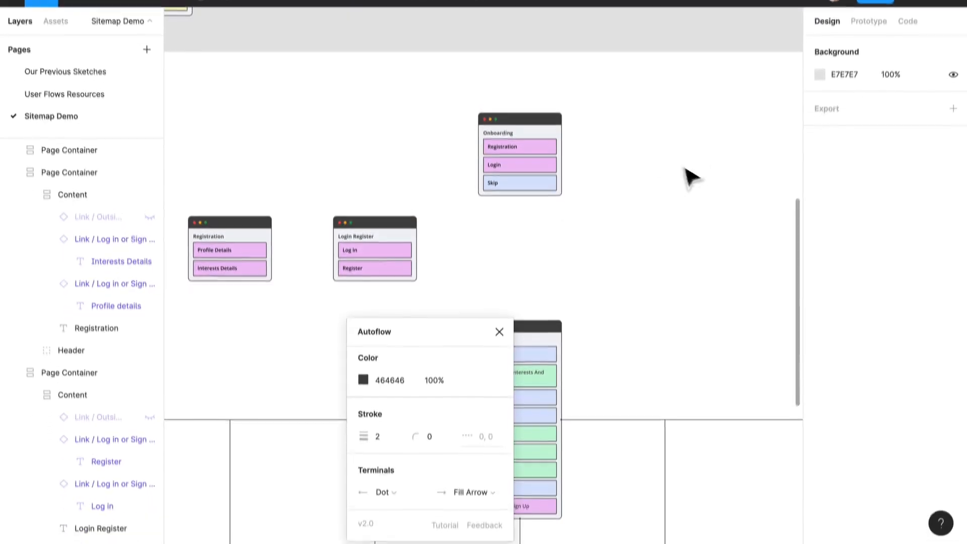
pyautogui.moveTo(453, 330); pyautogui.dragTo(293, 321)
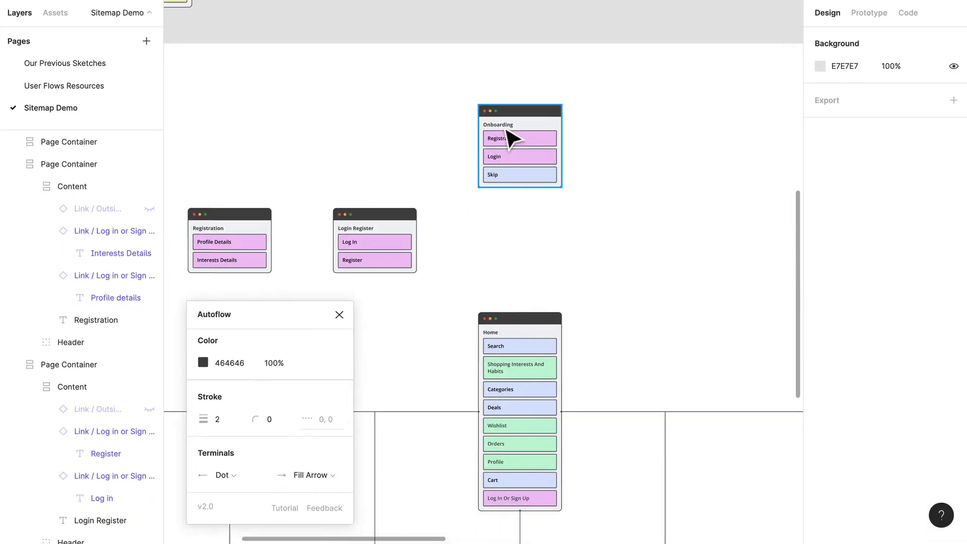
# Try a connector from the whole Onboarding card to the Home card, and delete it
pyautogui.click(509, 134)
pyautogui.keyDown('shift'); pyautogui.click(528, 334); pyautogui.keyUp('shift')
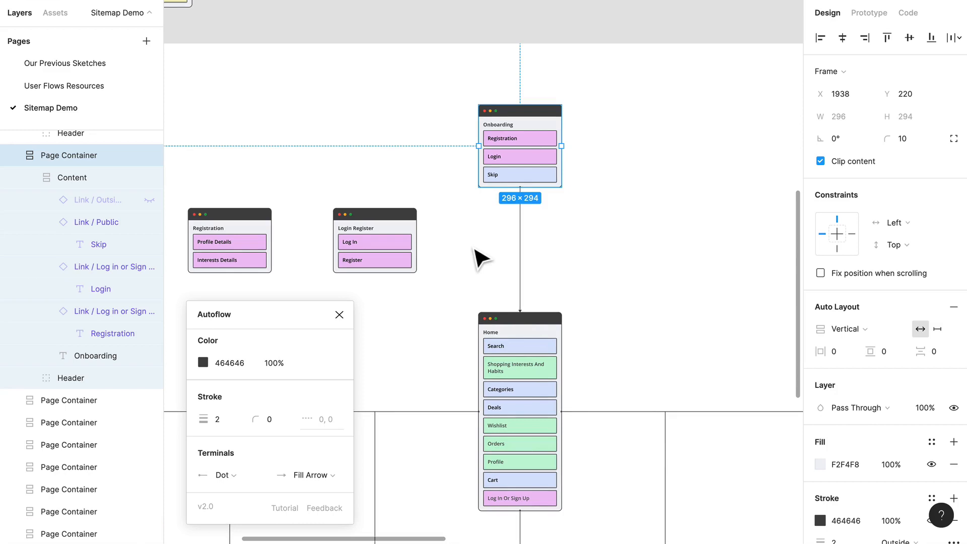
pyautogui.hscroll(-5, 497, 247)
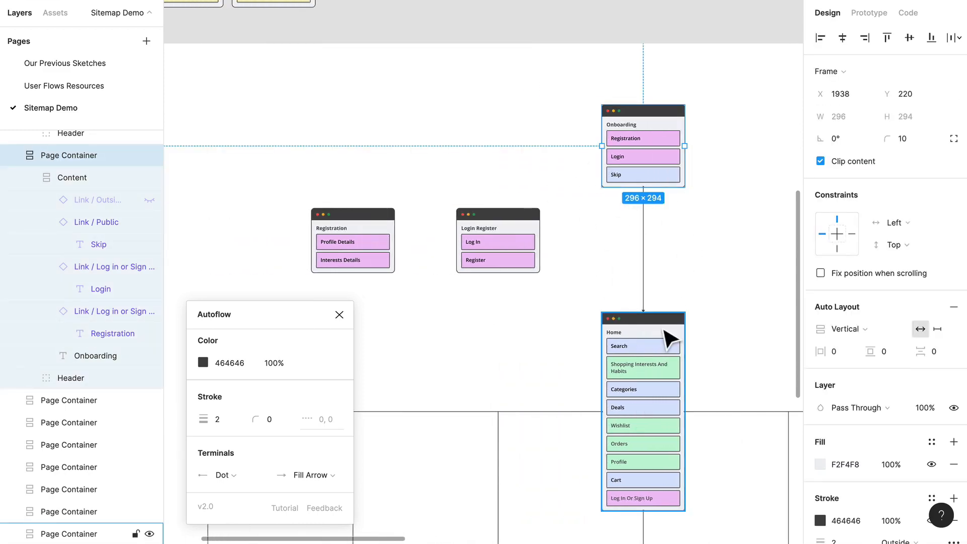
pyautogui.click(639, 270)
pyautogui.click(647, 243)
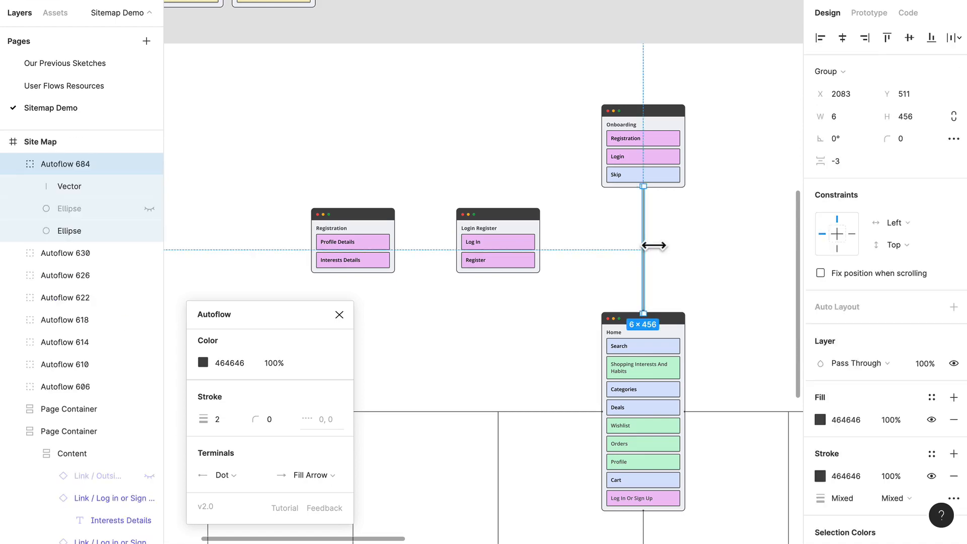
pyautogui.press('Delete')
# Connect the Onboarding card's Skip link to the Home card
pyautogui.scroll(3, 648, 239)
pyautogui.doubleClick(659, 167)
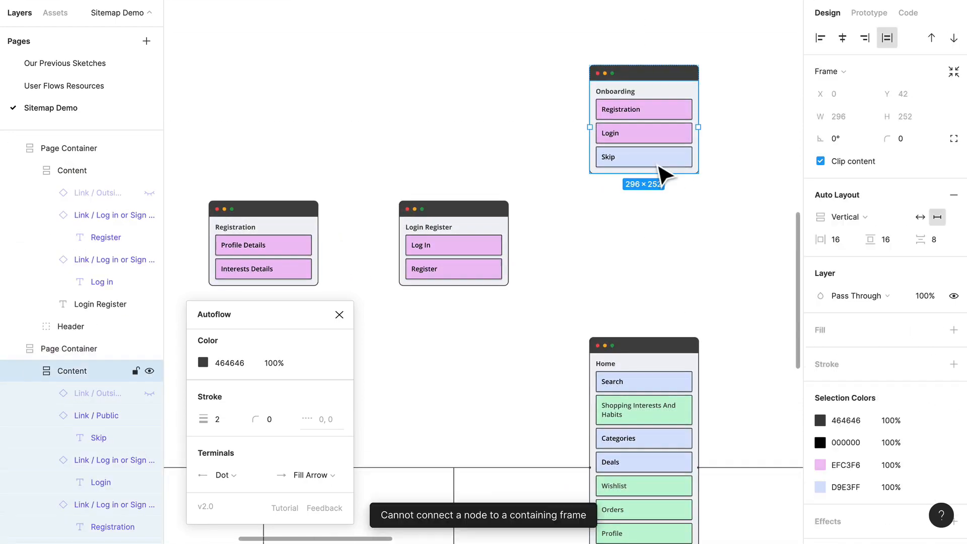
pyautogui.doubleClick(658, 166)
pyautogui.keyDown('shift'); pyautogui.click(640, 348); pyautogui.keyUp('shift')
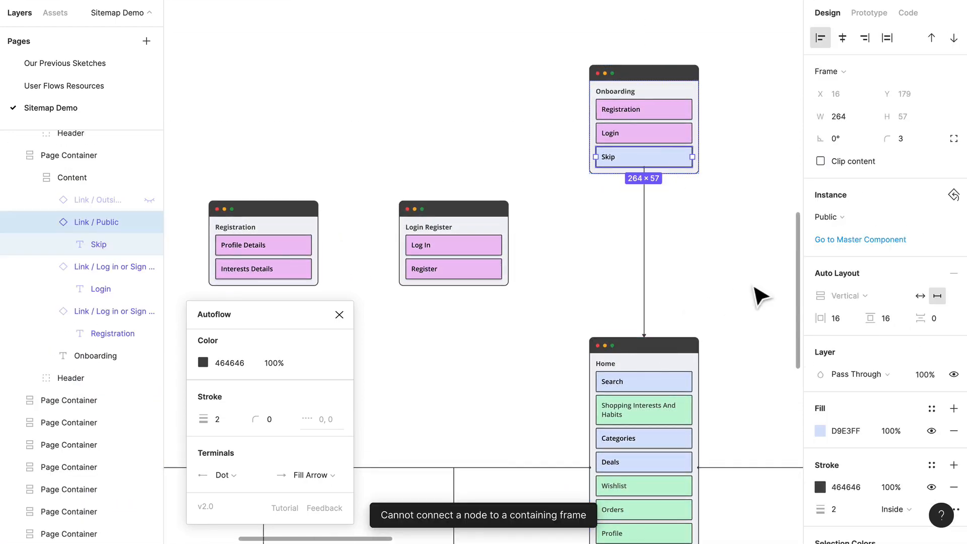
pyautogui.click(704, 272)
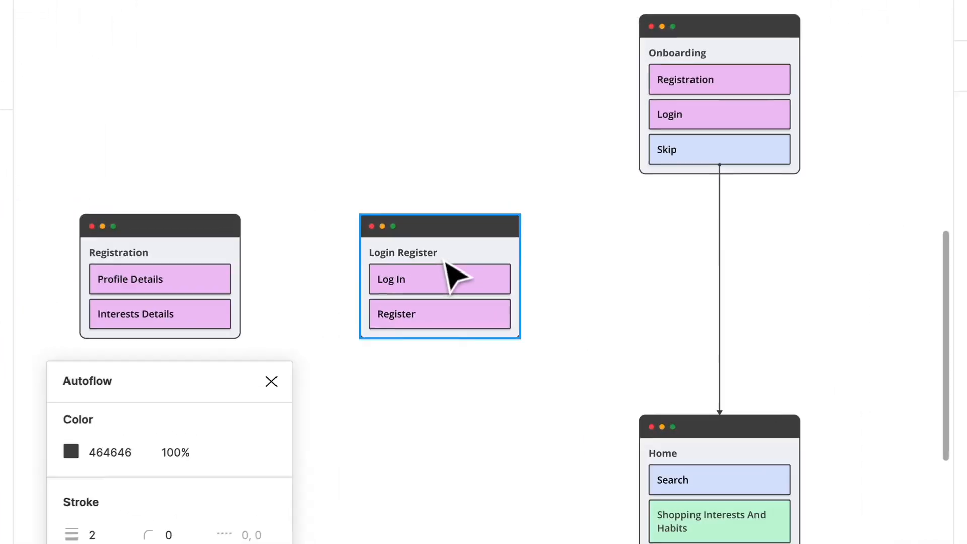
# Connect the Onboarding card's Login link to the Login Register card
pyautogui.click(443, 261)
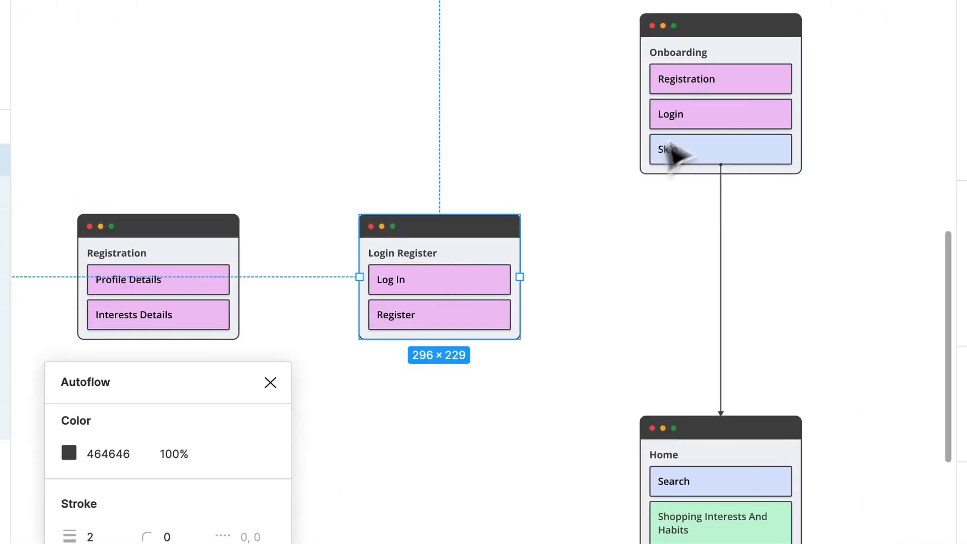
pyautogui.click(621, 246)
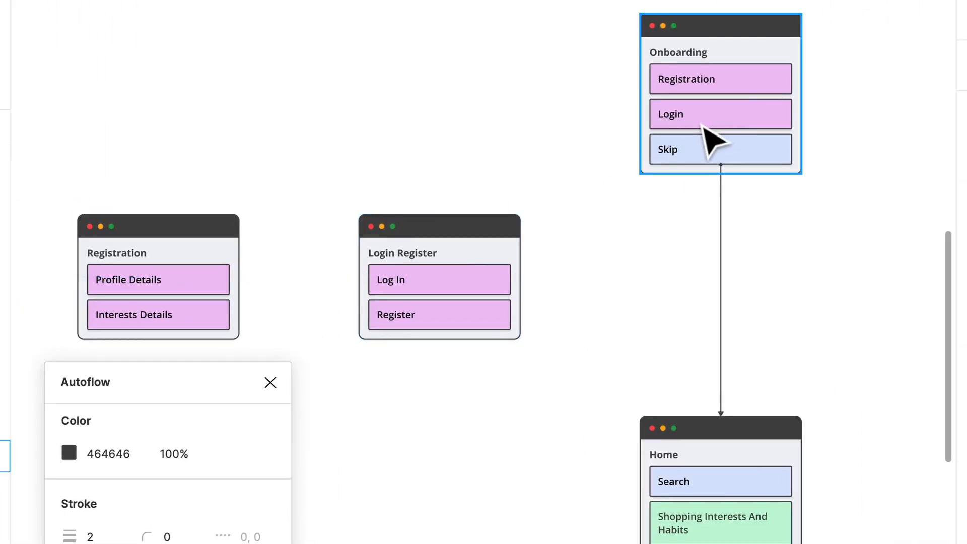
pyautogui.click(704, 123)
pyautogui.keyDown('shift'); pyautogui.click(525, 270); pyautogui.keyUp('shift')
pyautogui.click(642, 300)
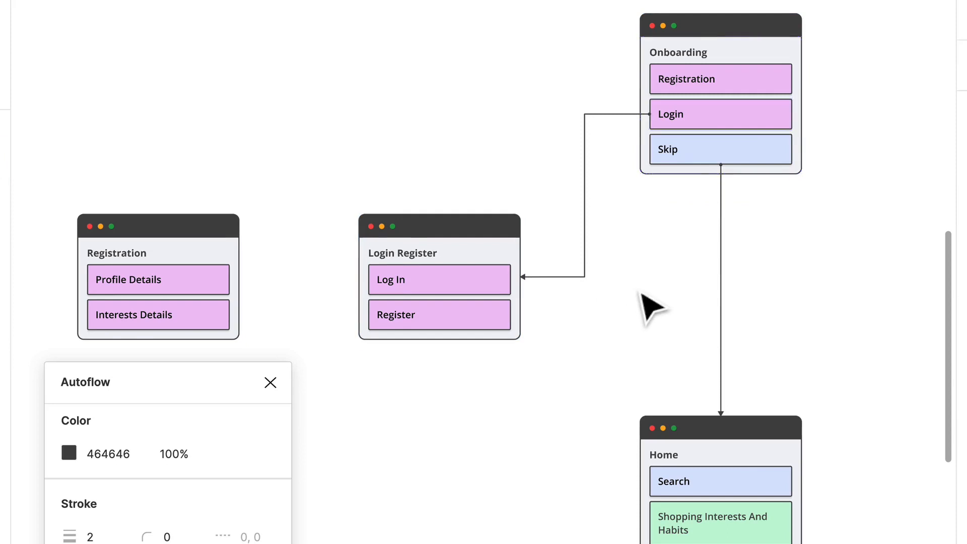
# Connect the Onboarding card's Registration link and the Login Register card's Register link to the Registration card
pyautogui.click(726, 80)
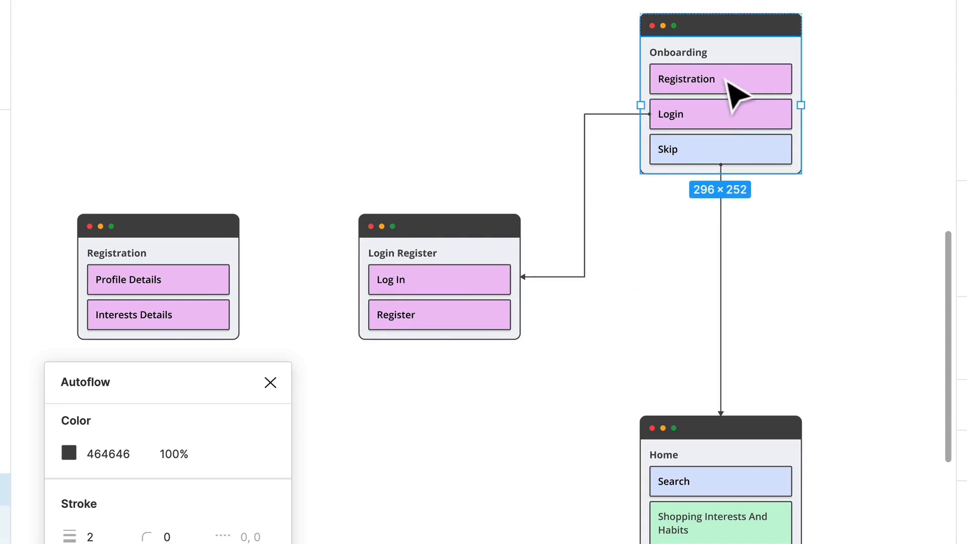
pyautogui.click(727, 81)
pyautogui.keyDown('shift'); pyautogui.click(187, 298); pyautogui.keyUp('shift')
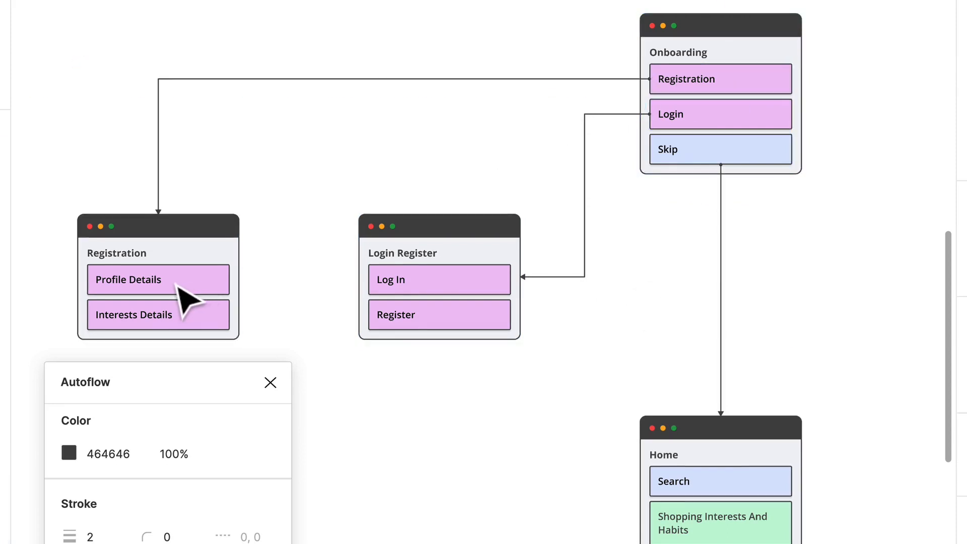
pyautogui.hscroll(-4, 564, 333)
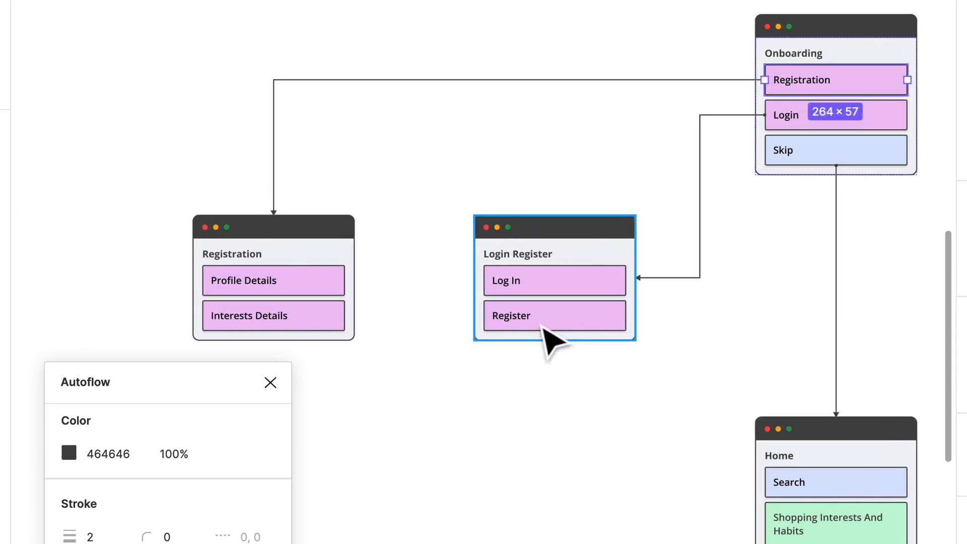
pyautogui.doubleClick(542, 325)
pyautogui.keyDown('shift'); pyautogui.click(347, 334); pyautogui.keyUp('shift')
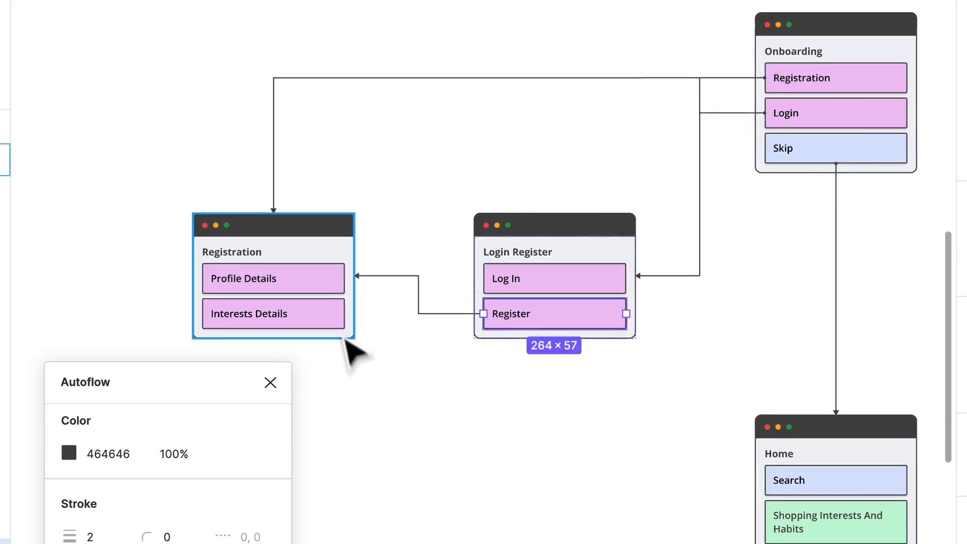
pyautogui.click(458, 381)
pyautogui.scroll(-3, 423, 323)
pyautogui.hscroll(-1, 423, 322)
pyautogui.click(384, 252)
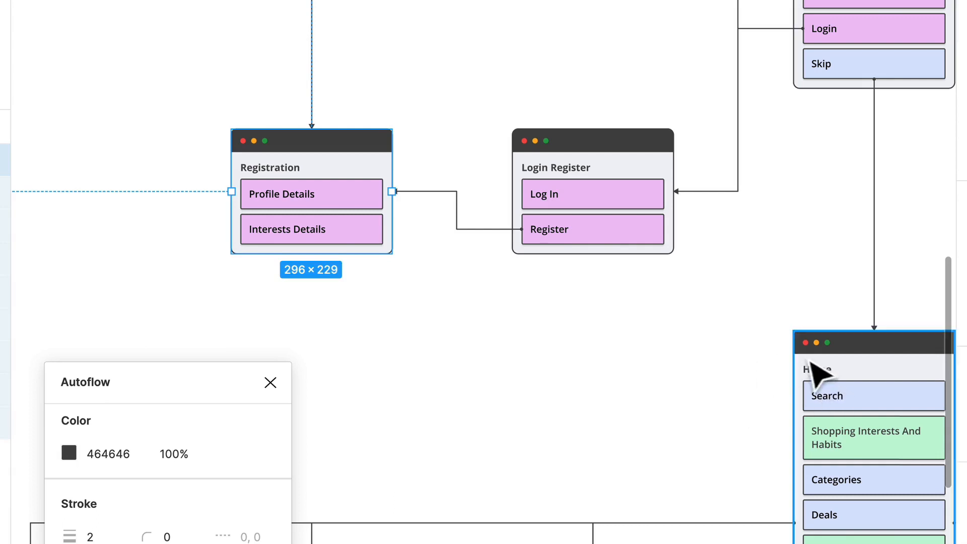
pyautogui.click(557, 367)
pyautogui.hscroll(5, 574, 367)
pyautogui.scroll(1, 432, 334)
pyautogui.hscroll(-2, 431, 334)
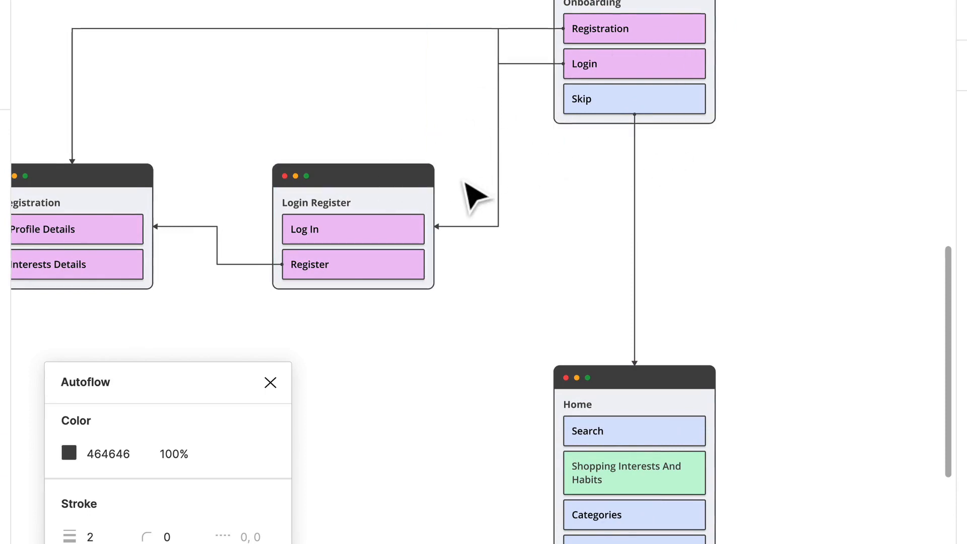
# Try a connector from the Login Register card's Log In link to the Home card, and delete it
pyautogui.scroll(-3, 413, 249)
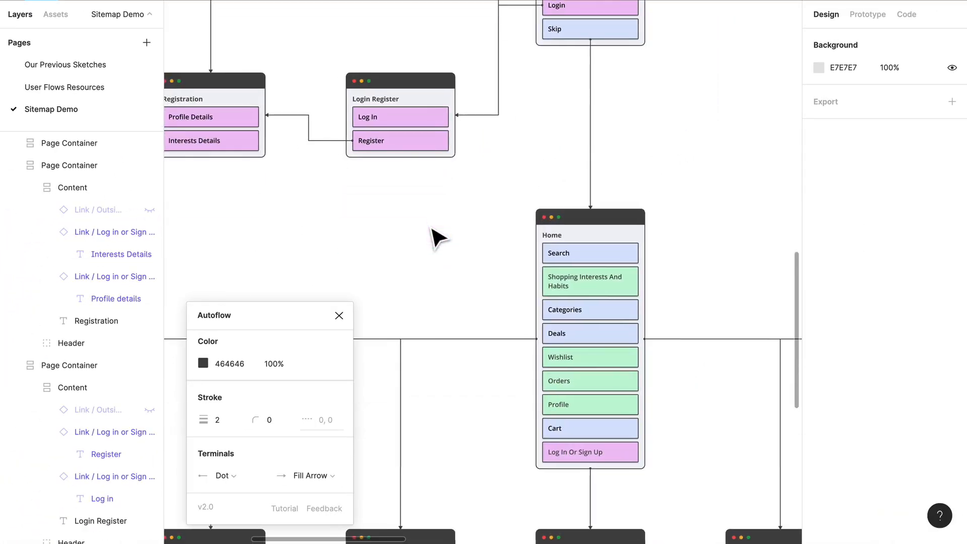
pyautogui.hscroll(2, 436, 232)
pyautogui.click(409, 134)
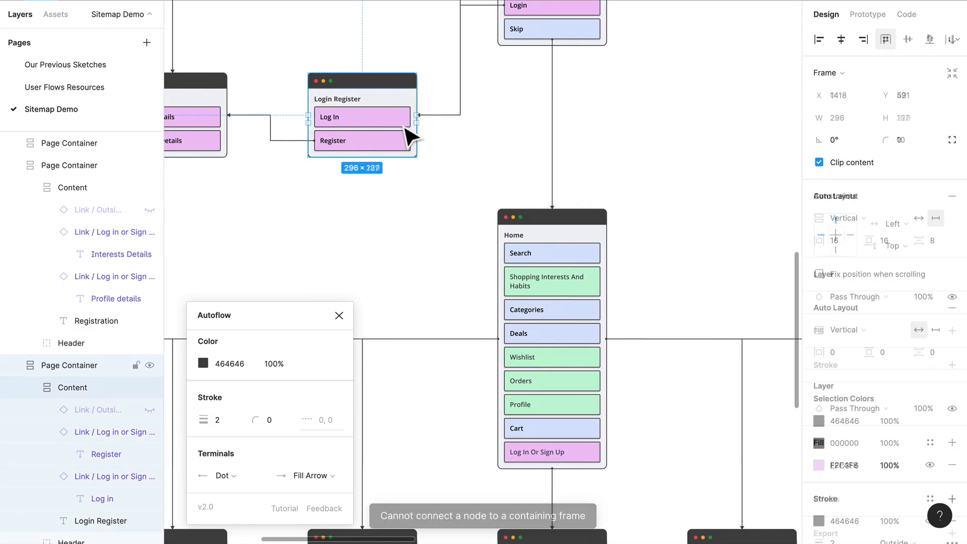
pyautogui.click(407, 129)
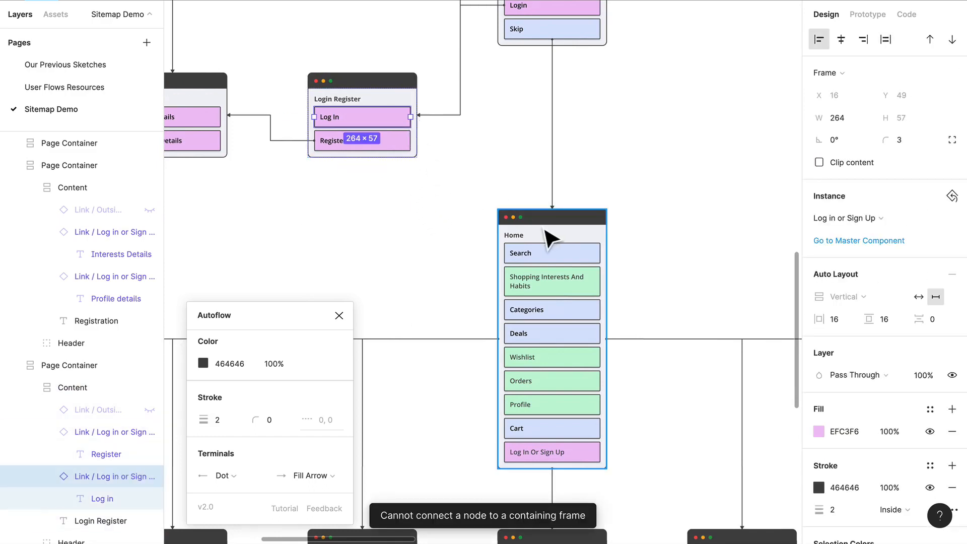
pyautogui.click(733, 235)
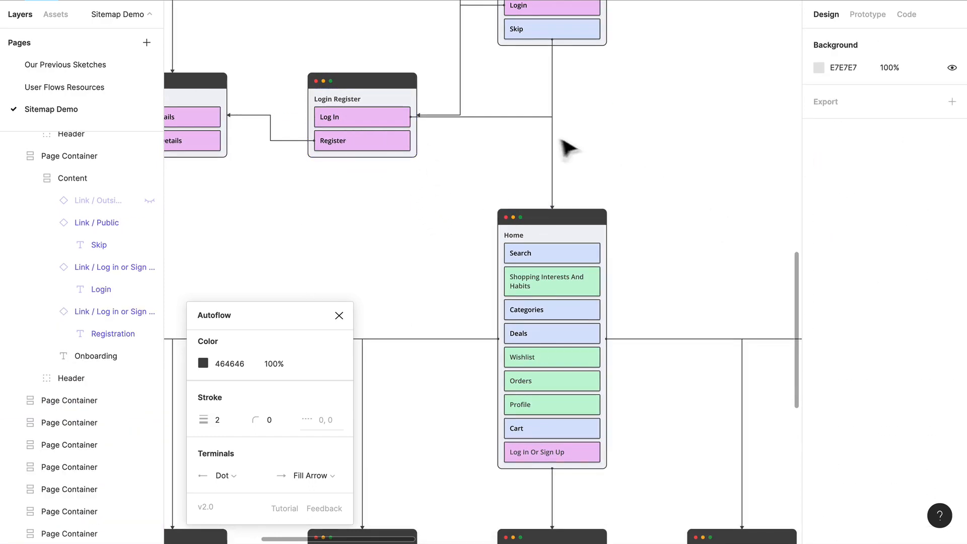
pyautogui.click(535, 124)
pyautogui.press('Escape')
# Place a copy of the Cart card above the Orders column, level with the Login Register card
pyautogui.scroll(3, 587, 139)
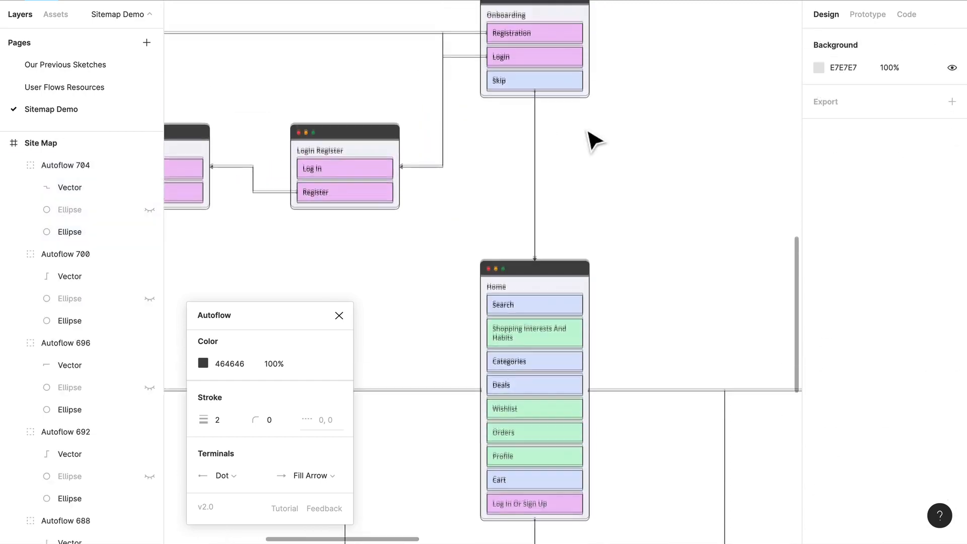
pyautogui.scroll(-2, 588, 138)
pyautogui.hscroll(3, 587, 138)
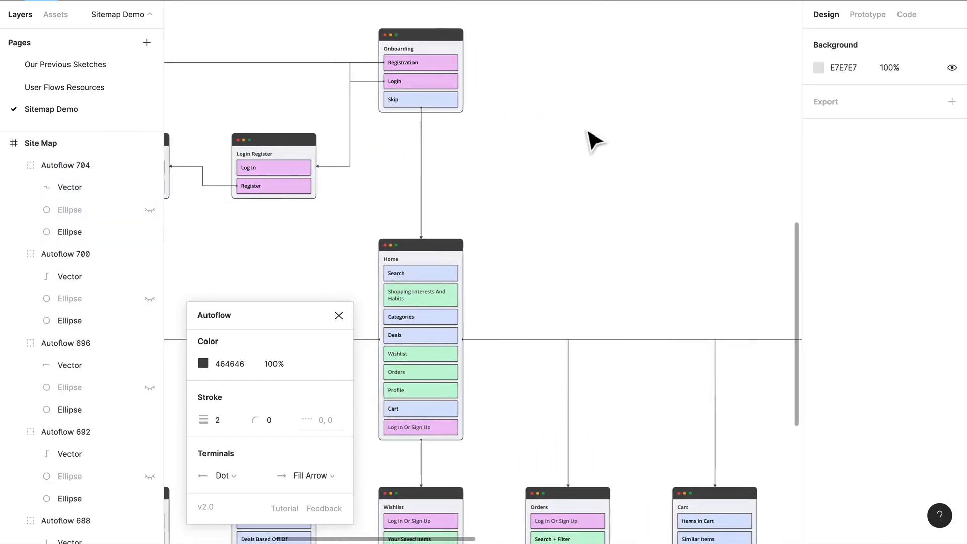
pyautogui.hscroll(1, 588, 138)
pyautogui.hscroll(2, 591, 140)
pyautogui.scroll(-3, 555, 160)
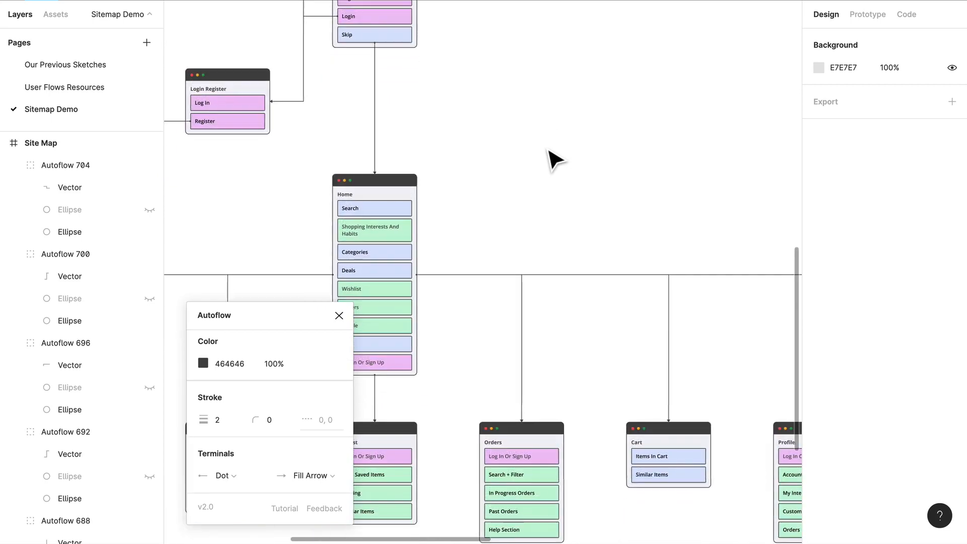
pyautogui.scroll(3, 453, 146)
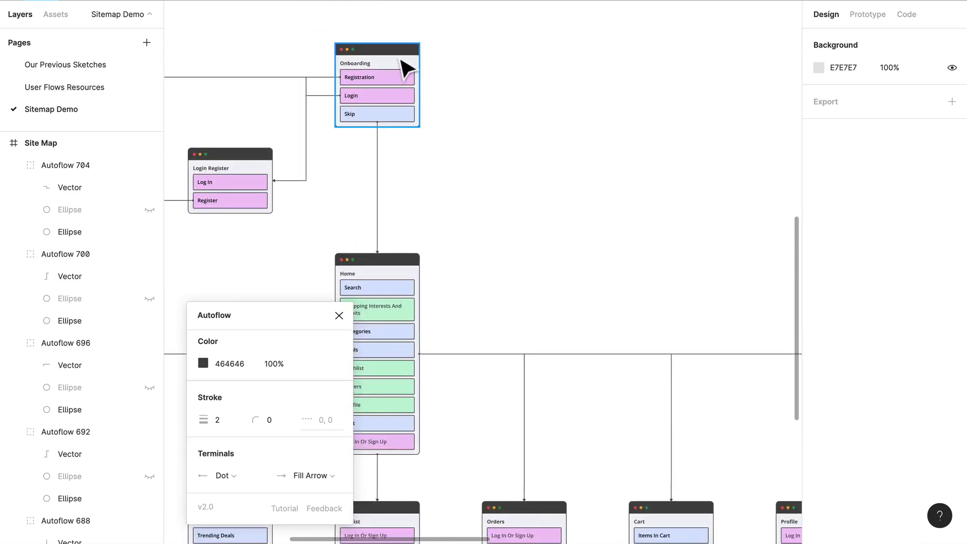
pyautogui.scroll(-2, 539, 275)
pyautogui.moveTo(690, 472); pyautogui.dragTo(540, 112)
pyautogui.click(437, 162)
pyautogui.scroll(-3, 437, 163)
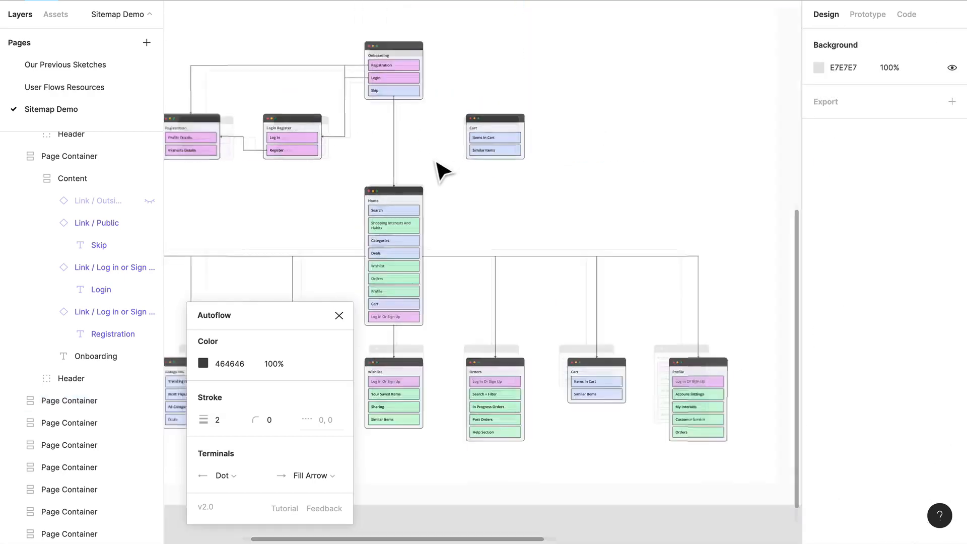
pyautogui.scroll(-2, 437, 163)
pyautogui.hscroll(-3, 383, 286)
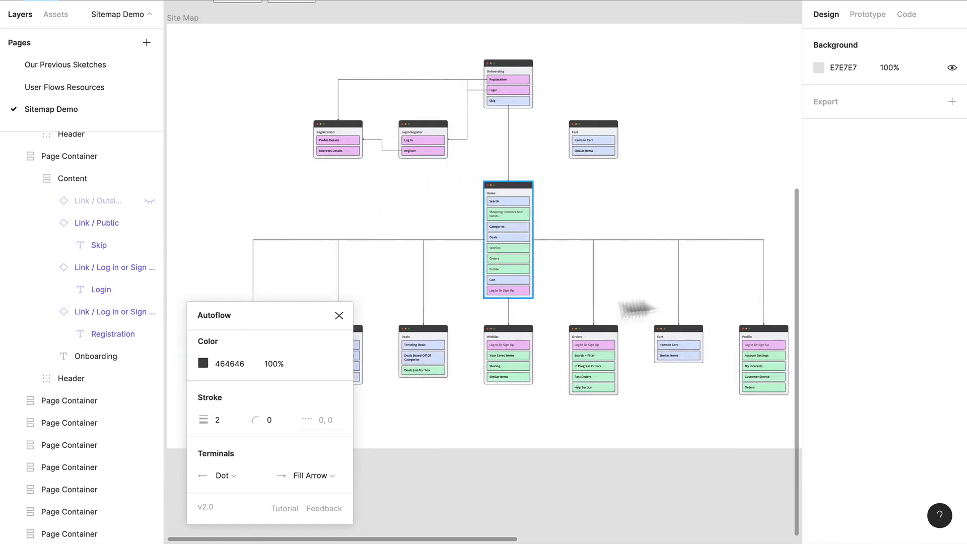
# Close Autoflow and review the Onboarding, Login Register, Registration, Home and copied Cart cards with their connectors
pyautogui.click(340, 315)
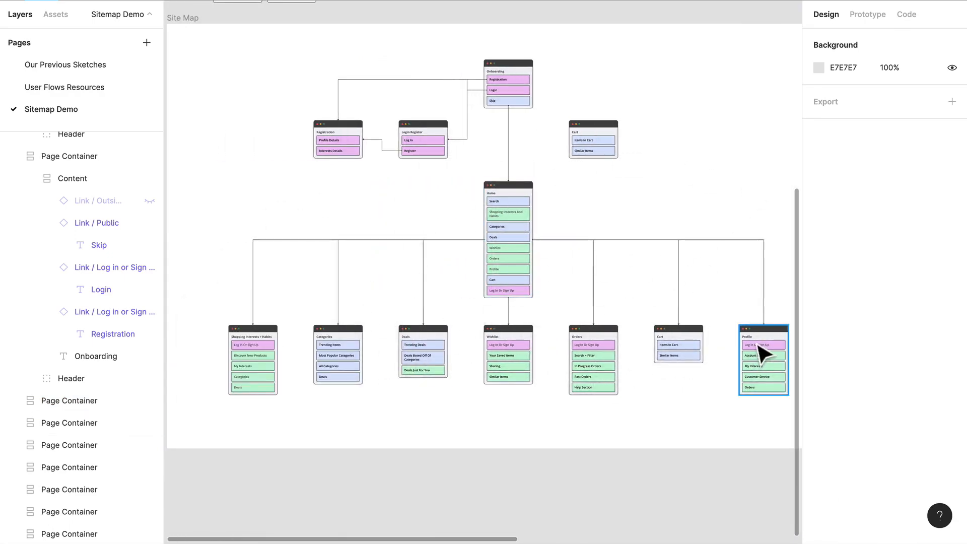
pyautogui.scroll(5, 534, 31)
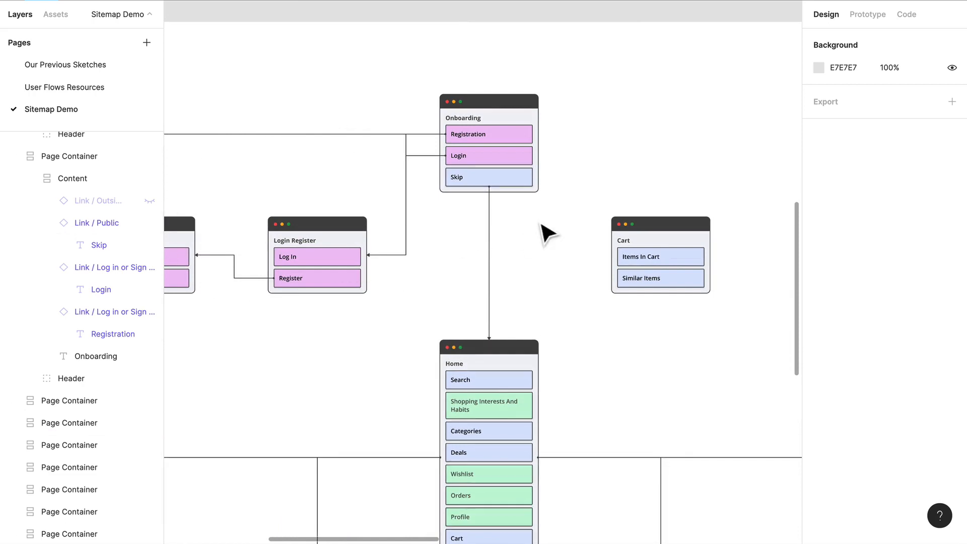
pyautogui.hscroll(-3, 546, 231)
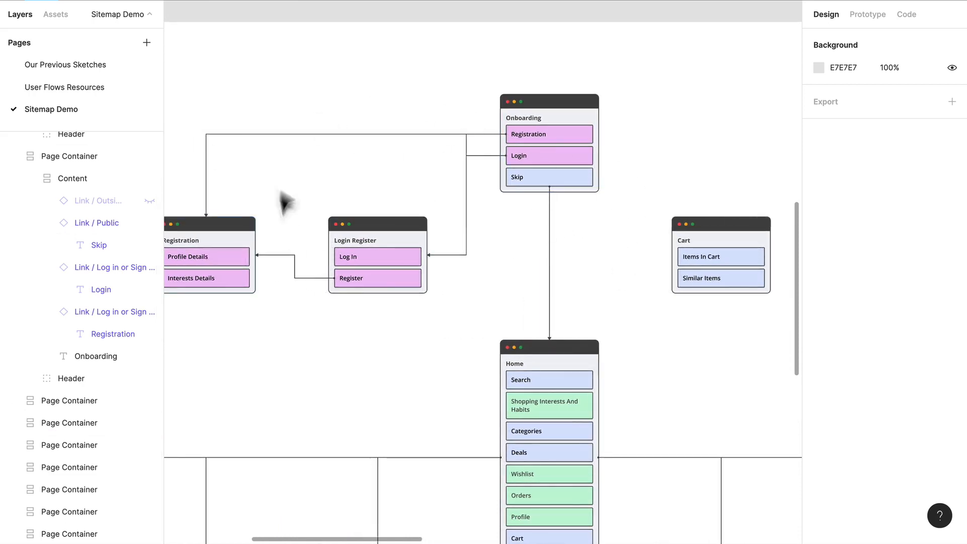
pyautogui.hscroll(9, 458, 311)
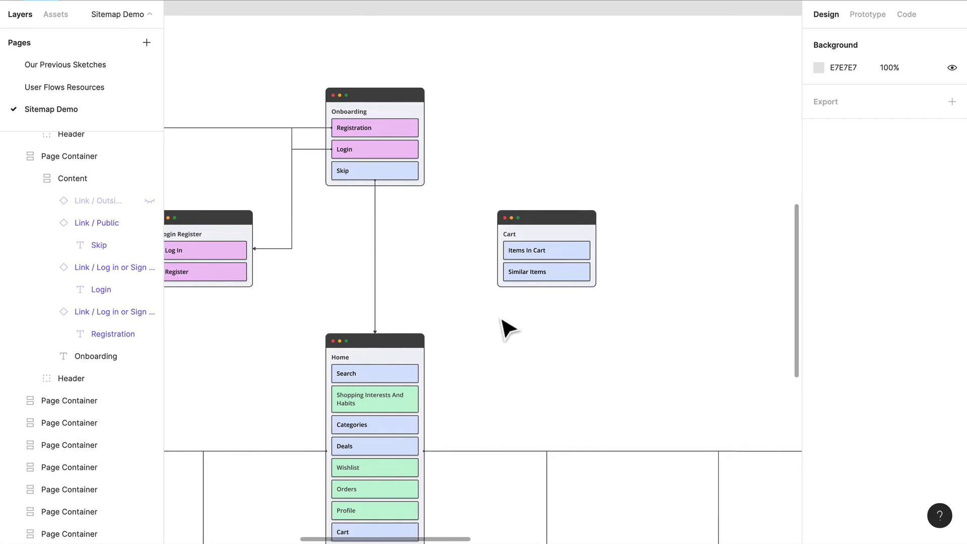
pyautogui.scroll(-2, 509, 329)
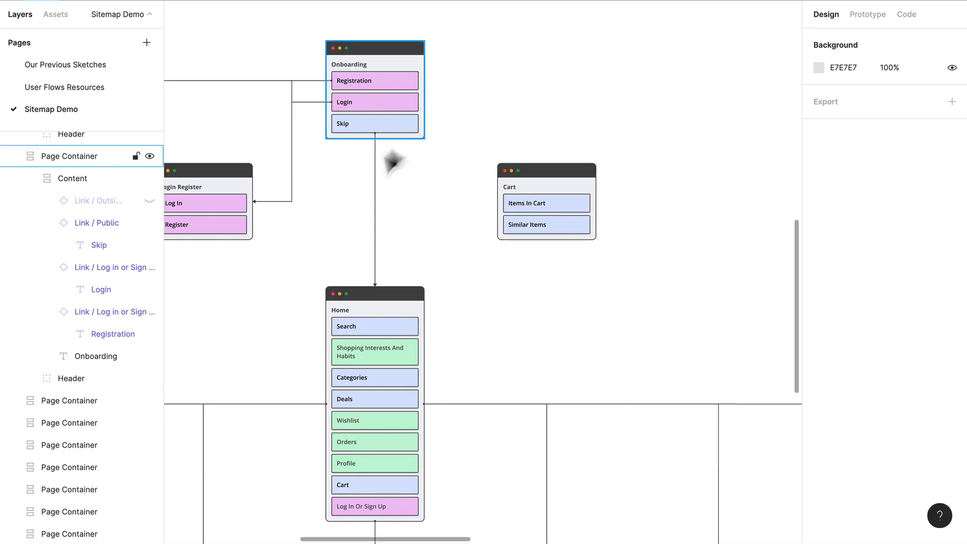
pyautogui.hscroll(-5, 374, 188)
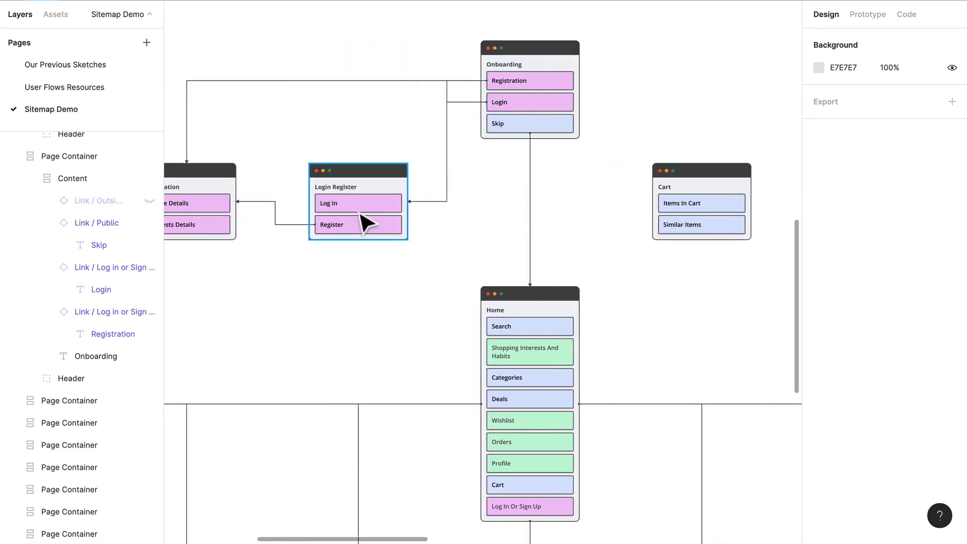
pyautogui.hscroll(4, 568, 222)
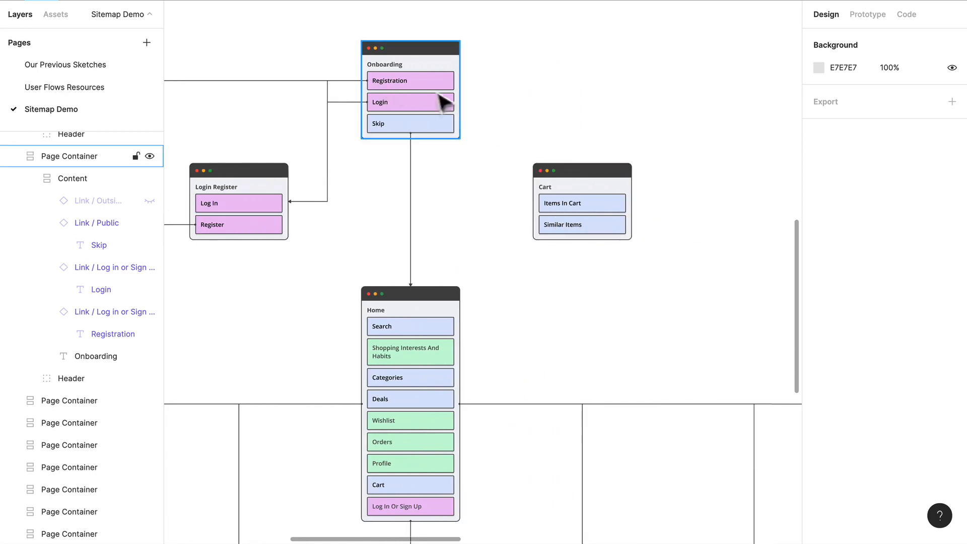
pyautogui.hscroll(1, 501, 232)
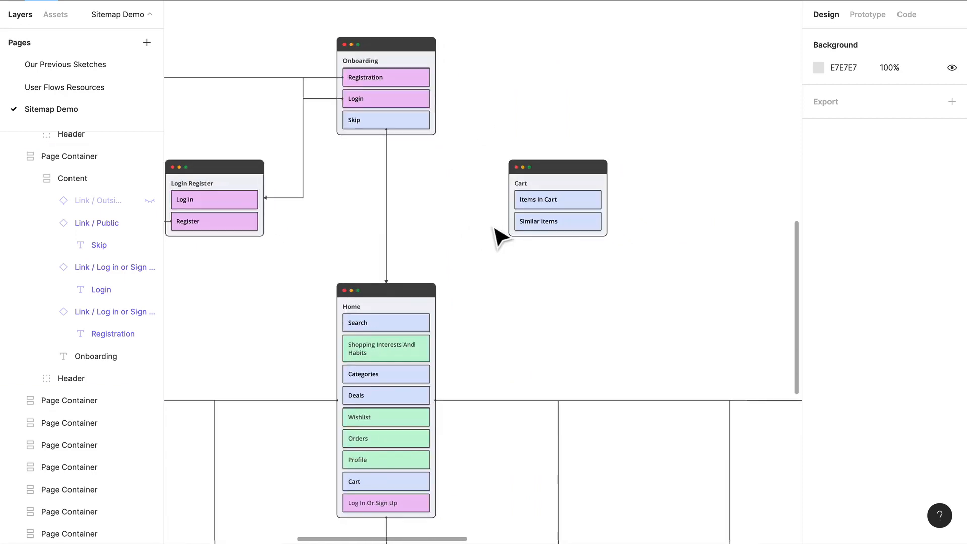
# Retitle the copied Cart card beside the Onboarding flow as Search
pyautogui.hscroll(2, 497, 226)
pyautogui.doubleClick(508, 207)
pyautogui.doubleClick(507, 206)
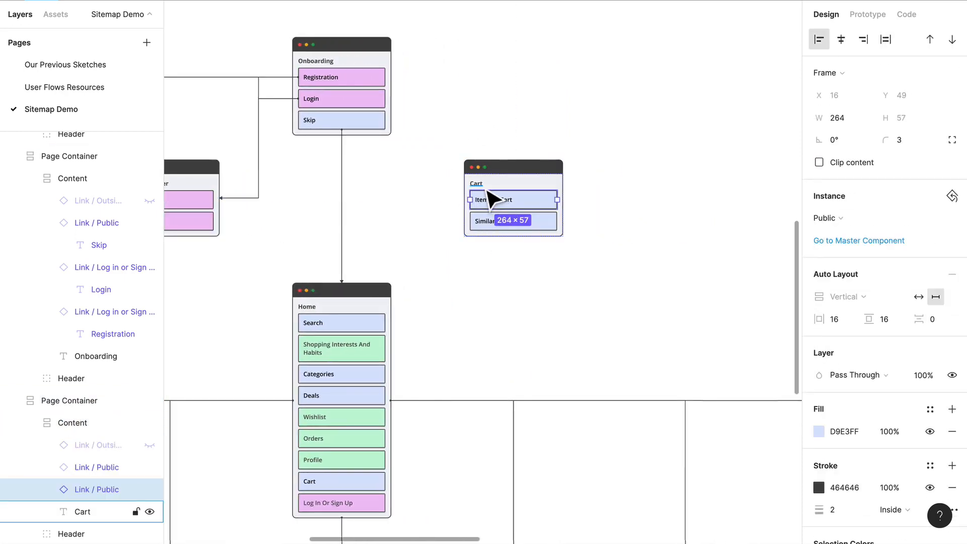
pyautogui.click(487, 189)
pyautogui.write('Searhc')
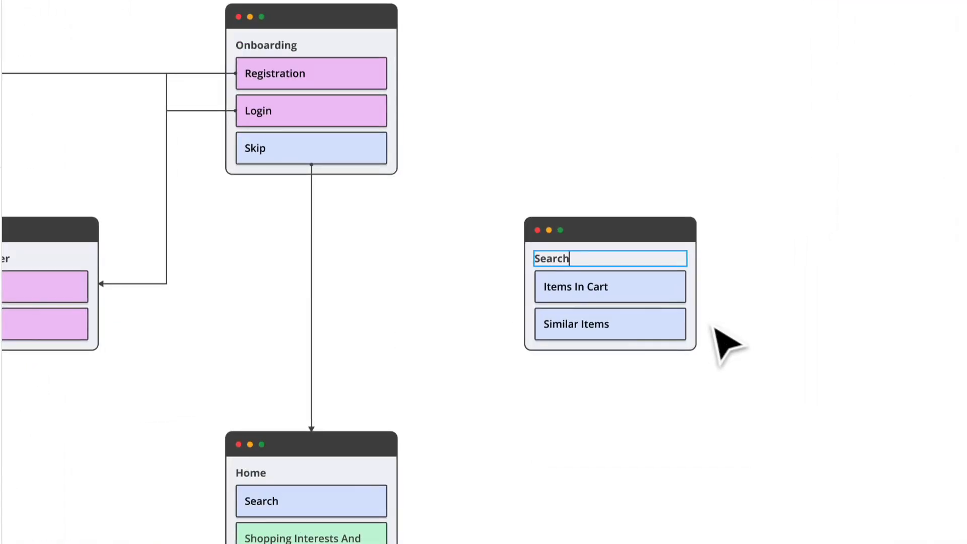
# Rename the Search card's two links to Input and Previous Searches
pyautogui.doubleClick(601, 287)
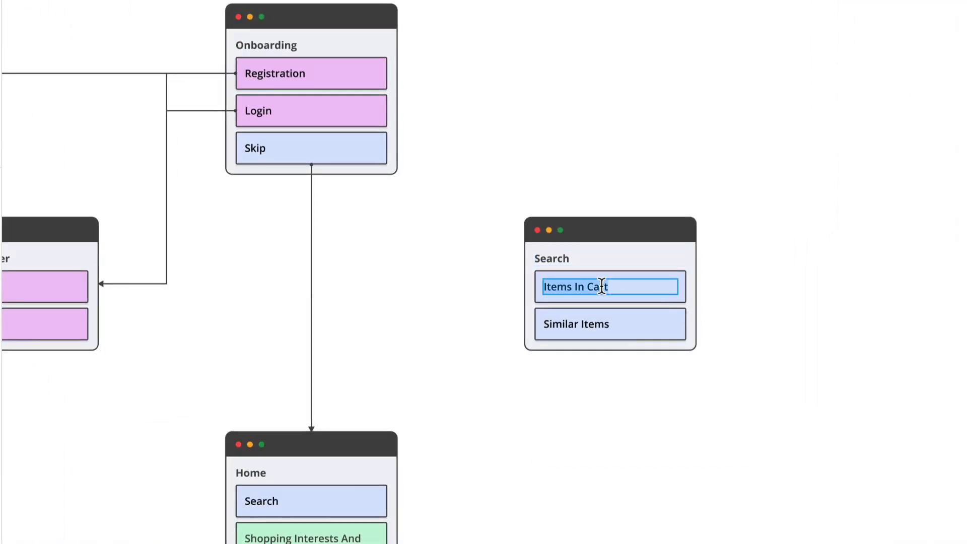
pyautogui.doubleClick(584, 321)
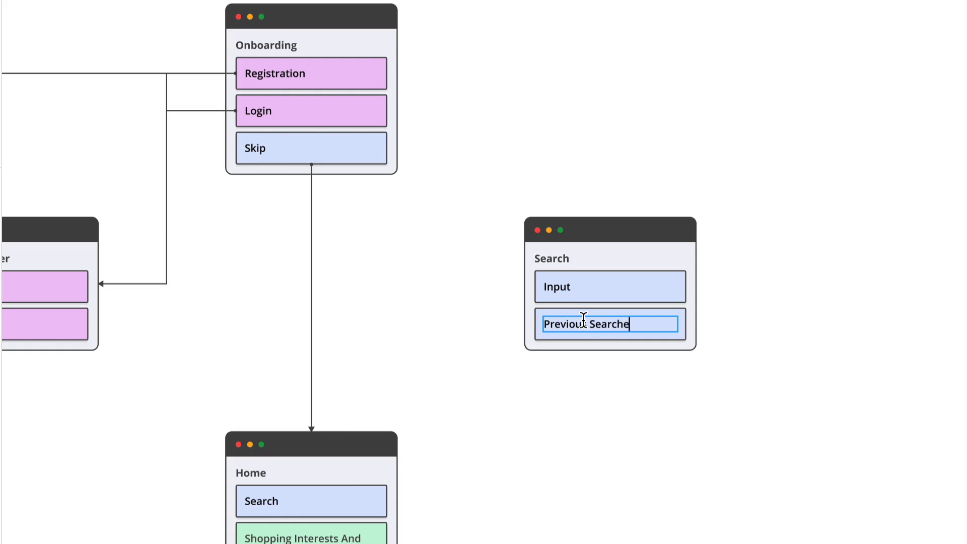
pyautogui.click(780, 528)
pyautogui.click(677, 338)
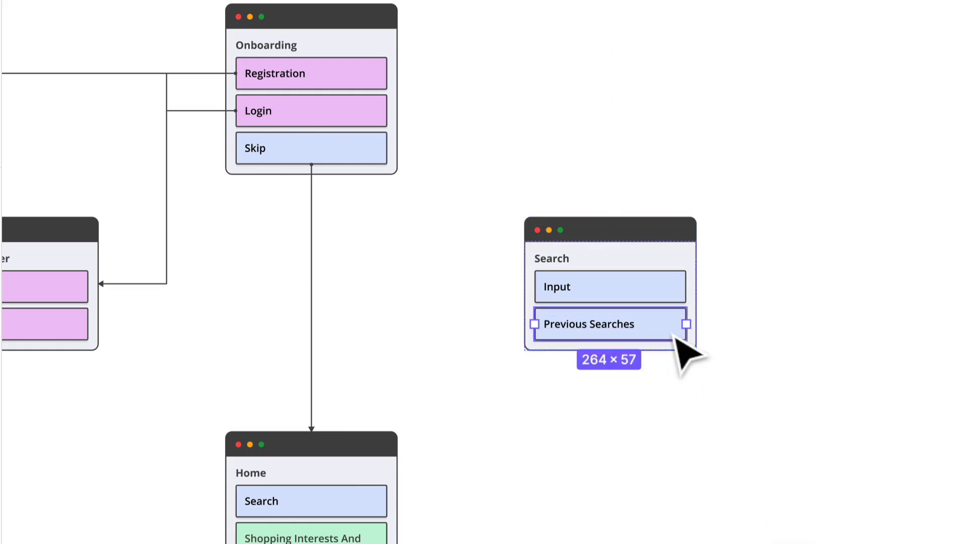
pyautogui.hotkey('ctrl', 'd')
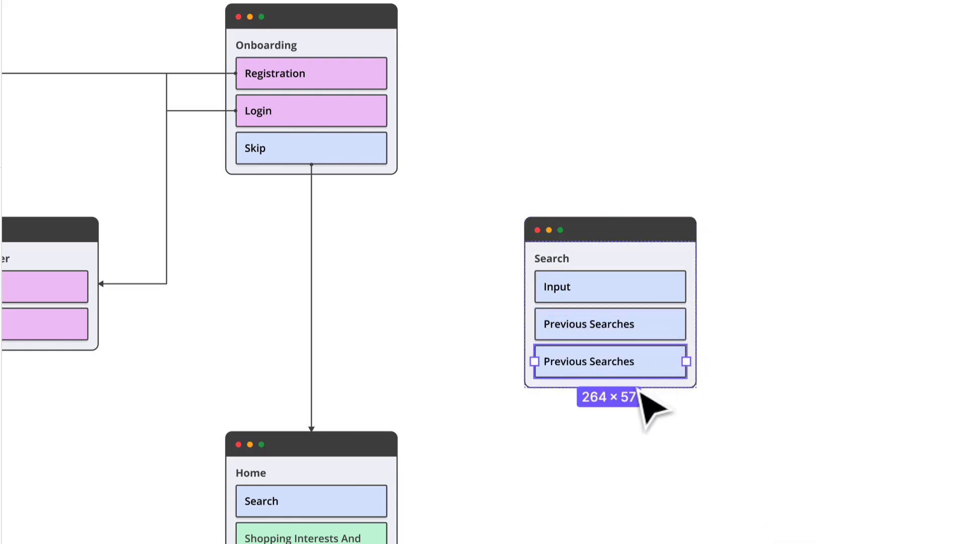
pyautogui.click(780, 468)
pyautogui.click(661, 368)
pyautogui.keyDown('super'); pyautogui.click(661, 366); pyautogui.keyUp('super')
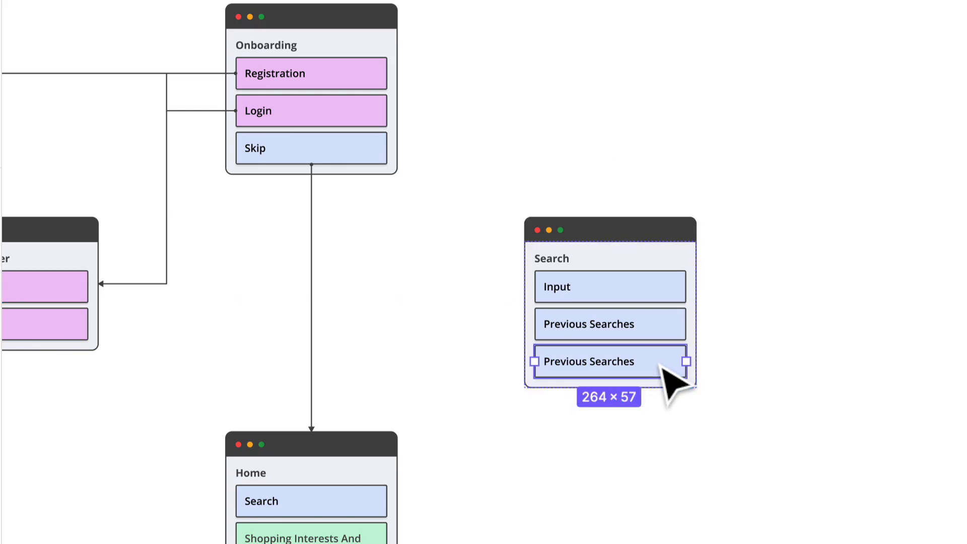
pyautogui.press('Delete')
# Switch the Search card's Previous Searches link to the green Member Only variant
pyautogui.click(585, 329)
pyautogui.keyDown('super'); pyautogui.click(585, 328); pyautogui.keyUp('super')
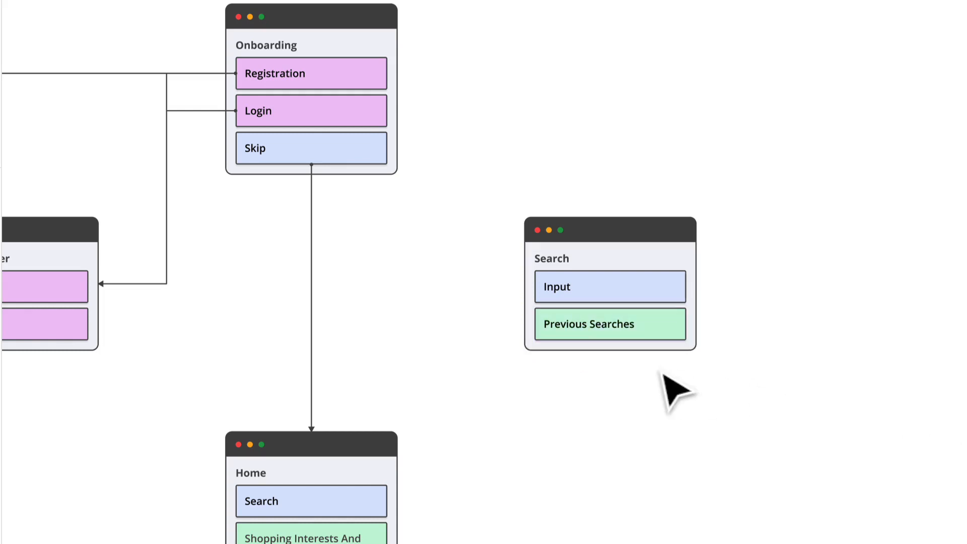
# Place a copy of the Search card beside the original on its outer side and title it Search Results
pyautogui.hscroll(3, 901, 385)
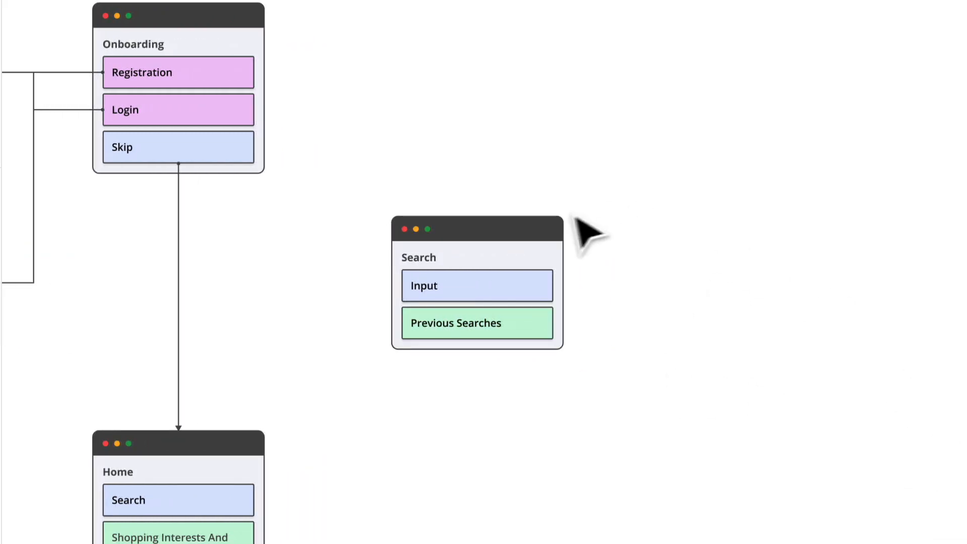
pyautogui.moveTo(530, 246); pyautogui.dragTo(803, 247)
pyautogui.scroll(3, 752, 246)
pyautogui.doubleClick(682, 270)
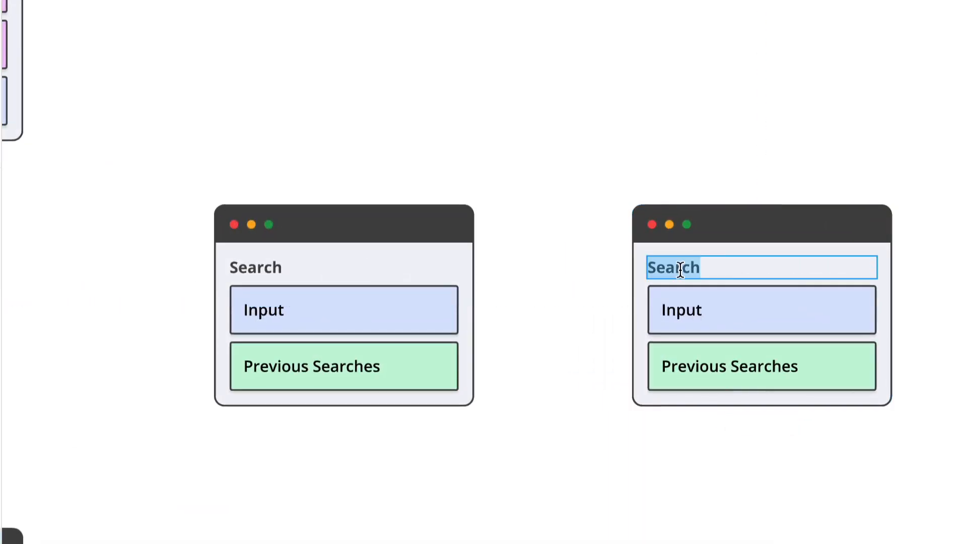
pyautogui.click(682, 270)
pyautogui.doubleClick(682, 269)
pyautogui.press('Right')
pyautogui.write('r')
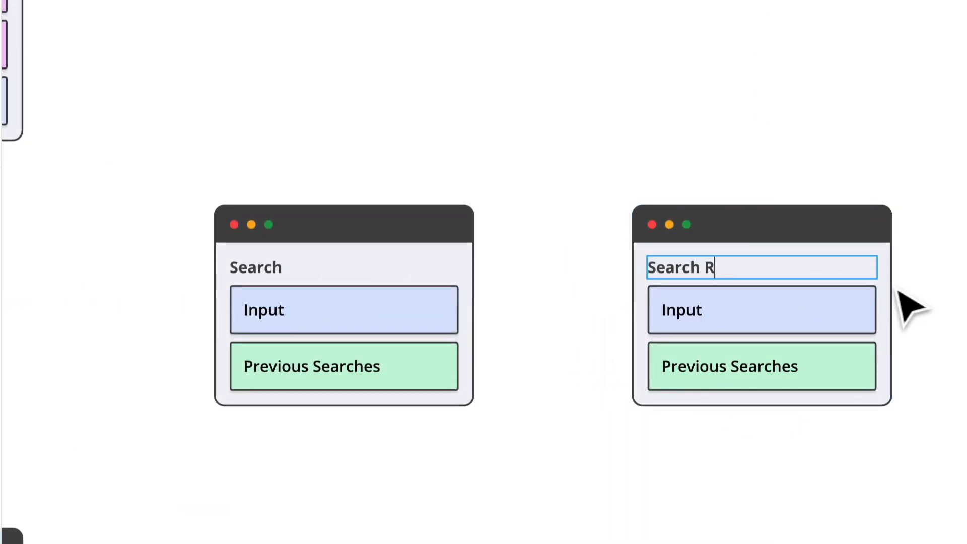
pyautogui.click(755, 515)
pyautogui.click(755, 515)
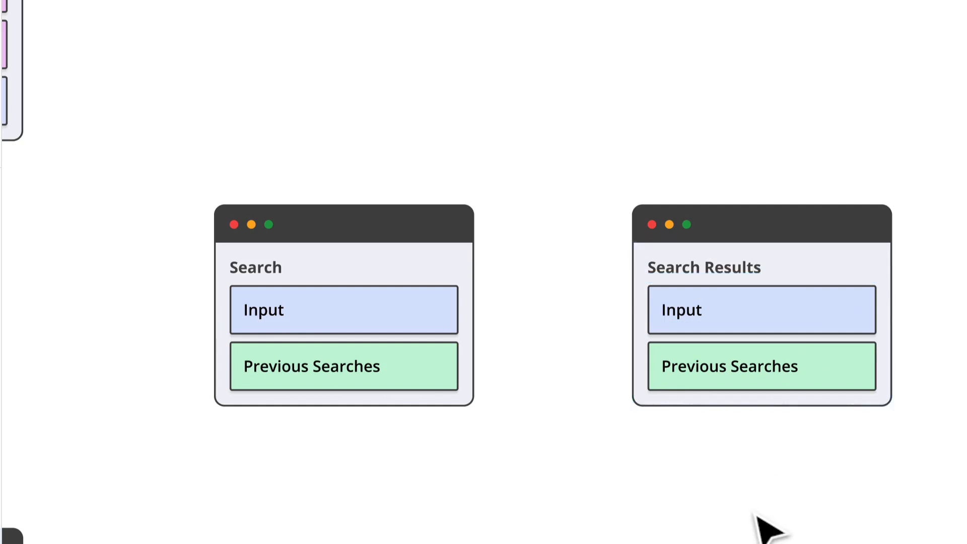
# Delete the Previous Searches link from the Search Results card
pyautogui.click(771, 383)
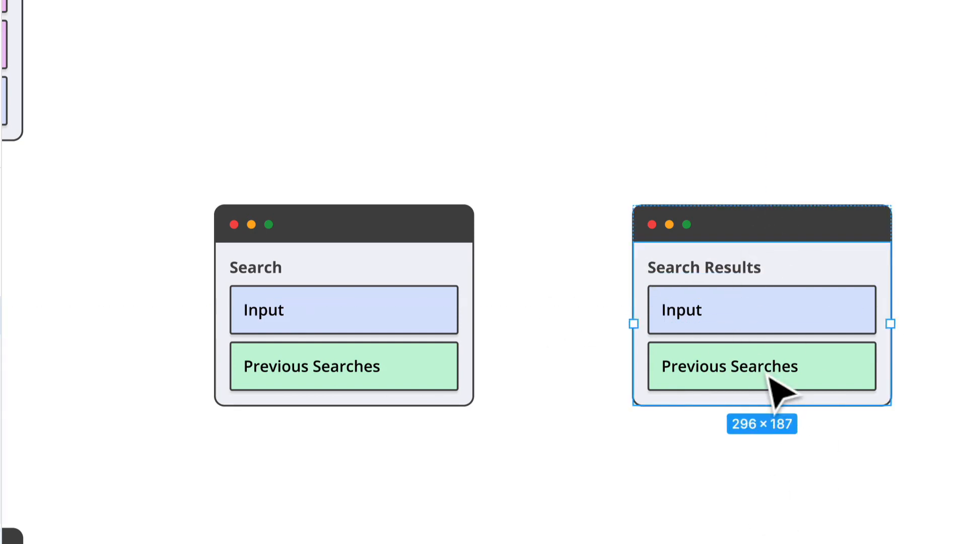
pyautogui.click(770, 382)
pyautogui.press('Delete')
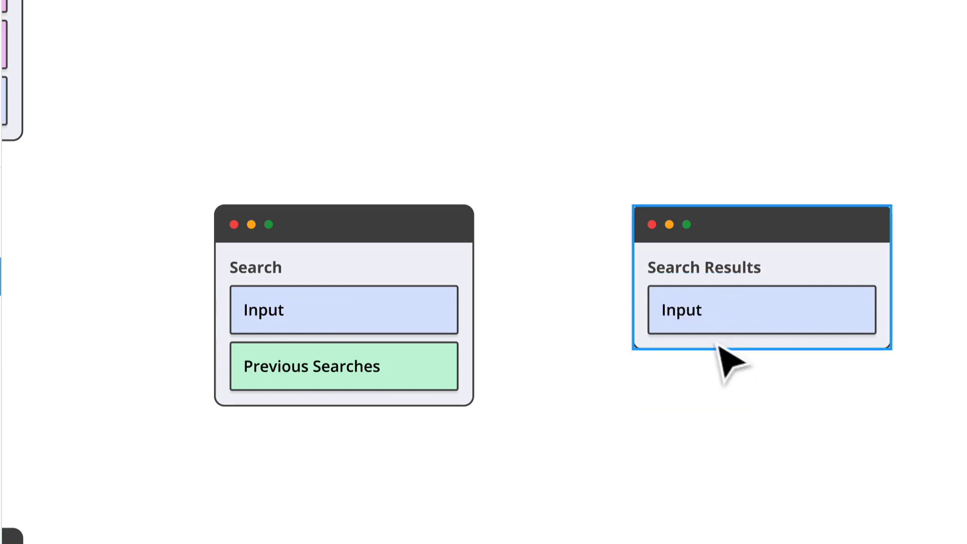
# Duplicate the Search Results card's Input link twice to make three links
pyautogui.doubleClick(707, 331)
pyautogui.doubleClick(706, 327)
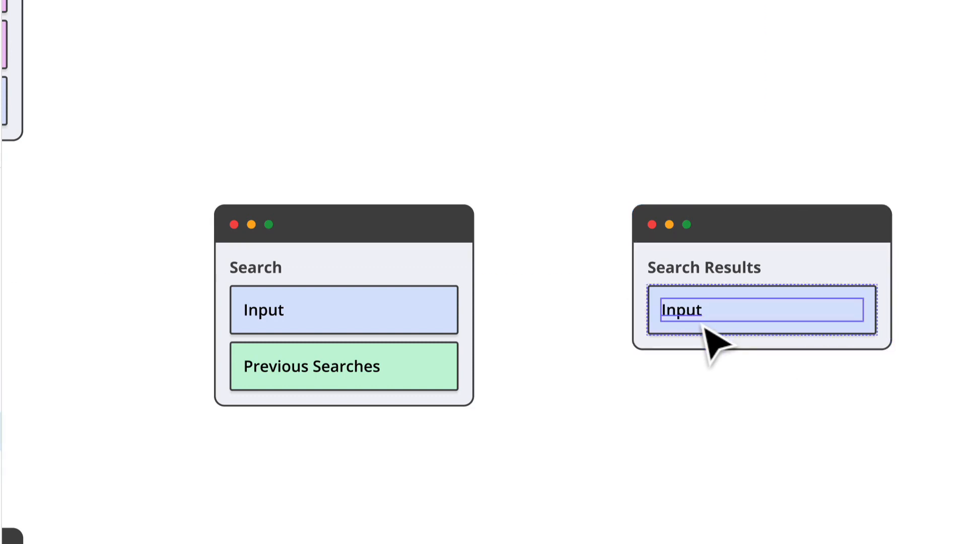
pyautogui.doubleClick(705, 327)
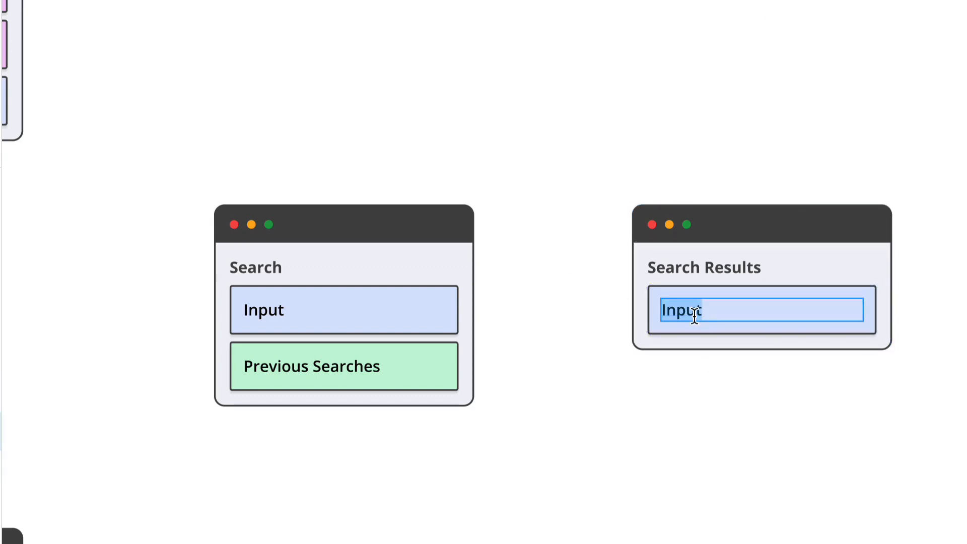
pyautogui.click(817, 328)
pyautogui.hotkey('ctrl', 'd')
pyautogui.hotkey('ctrl', 'd')
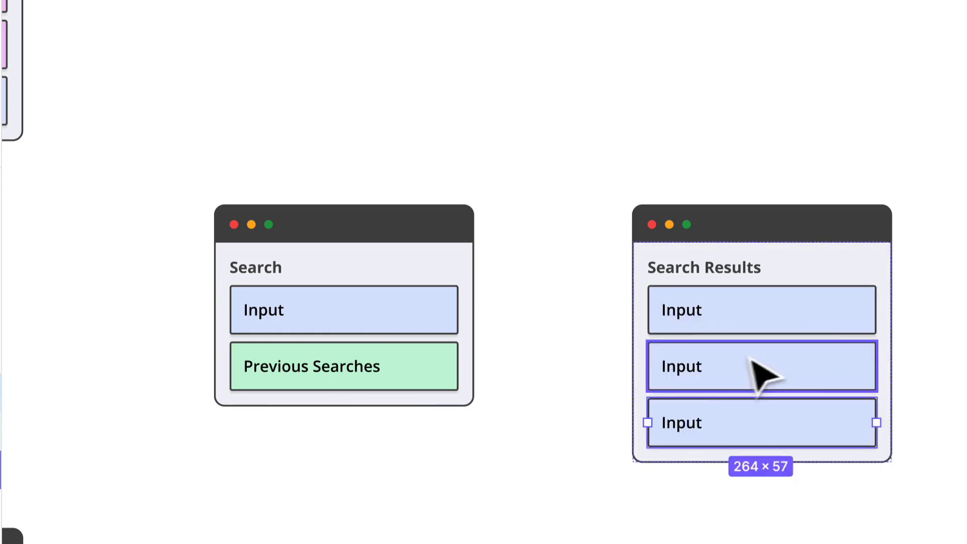
# Rename the second and third links of the Search Results card to Filters and Items
pyautogui.click(701, 381)
pyautogui.doubleClick(697, 374)
pyautogui.doubleClick(689, 364)
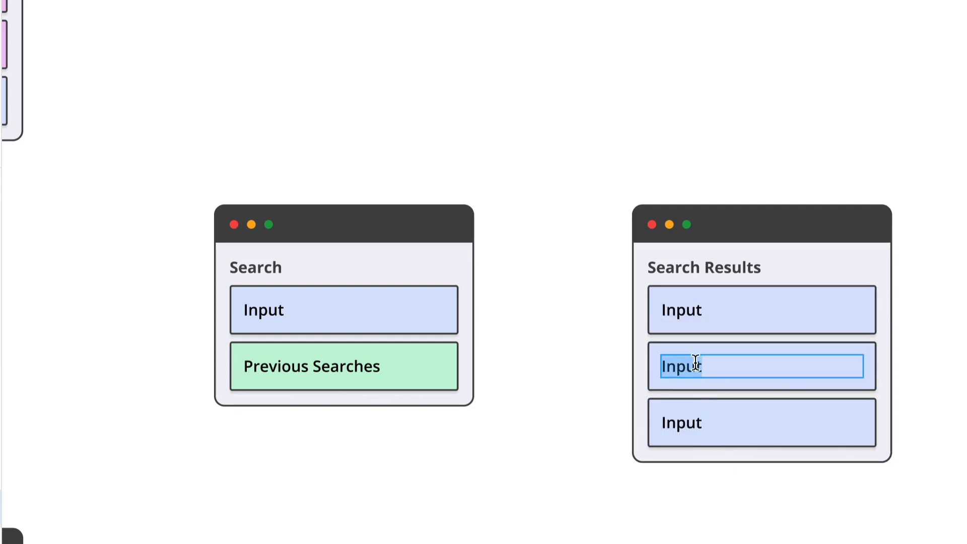
pyautogui.write('Filters')
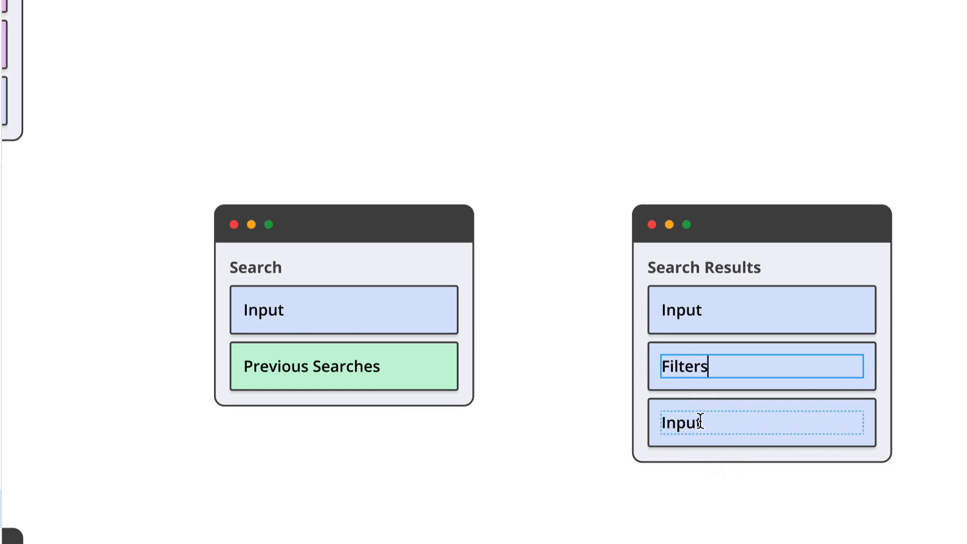
pyautogui.doubleClick(700, 422)
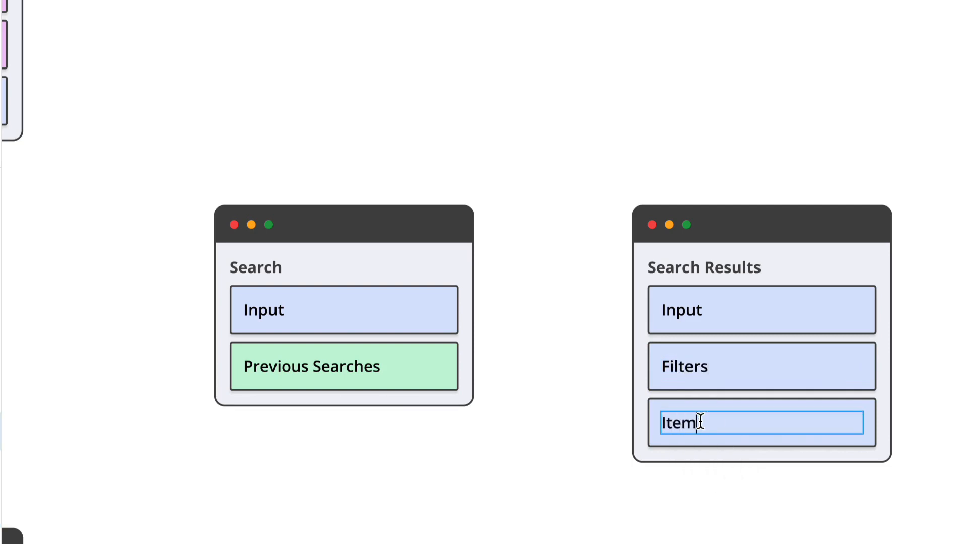
pyautogui.click(560, 534)
pyautogui.click(525, 430)
# Align the Search Results card above the Cart column, level with the Search card above Orders
pyautogui.scroll(-5, 525, 429)
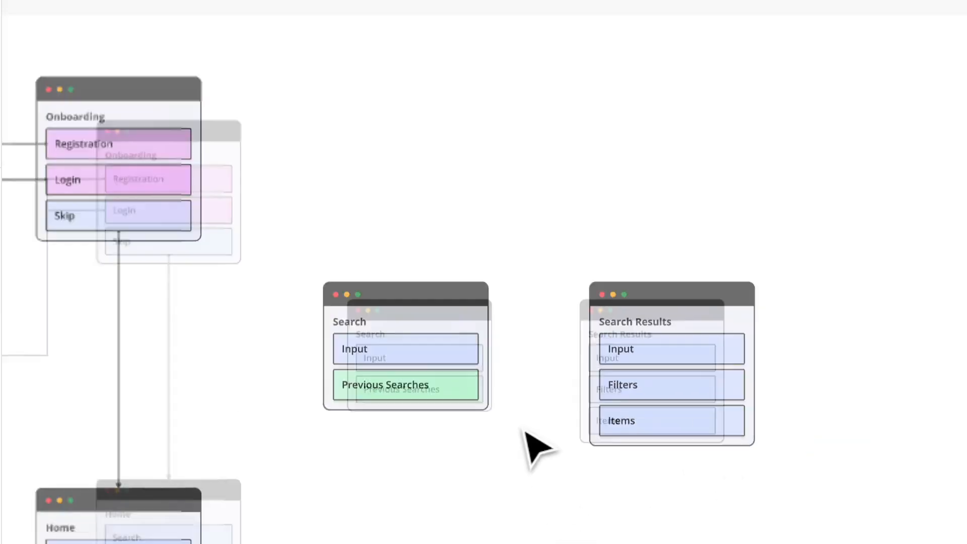
pyautogui.scroll(-3, 525, 430)
pyautogui.hscroll(-2, 525, 430)
pyautogui.moveTo(763, 190); pyautogui.dragTo(783, 191)
pyautogui.click(678, 349)
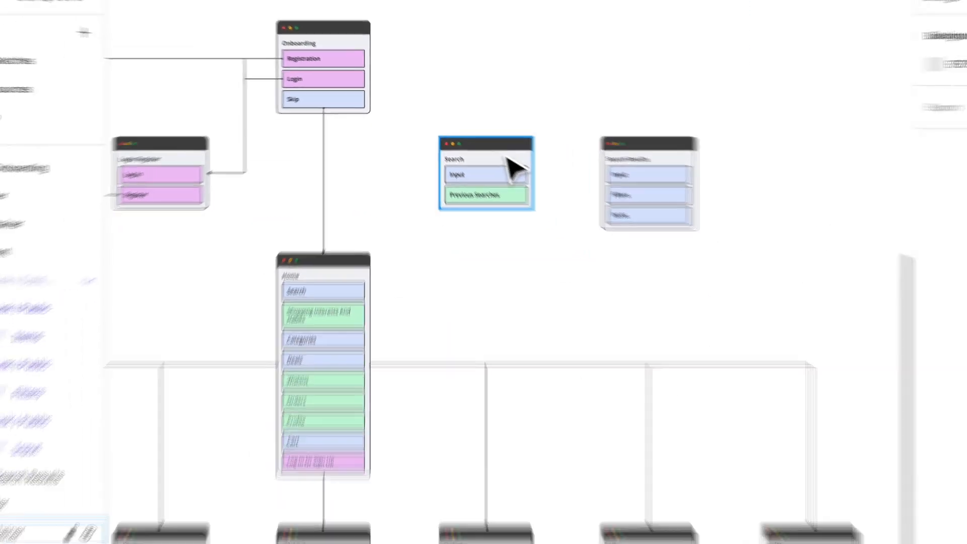
pyautogui.moveTo(551, 184); pyautogui.dragTo(550, 186)
pyautogui.moveTo(480, 144); pyautogui.dragTo(486, 150)
pyautogui.click(414, 199)
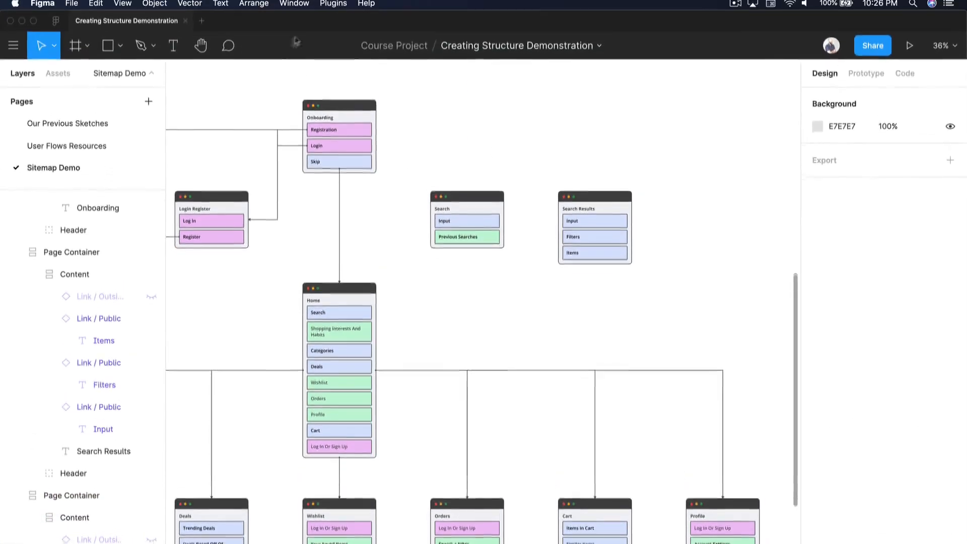
# Connect the Search link of the Home card to the Search card with an Autoflow arrow
pyautogui.click(334, 3)
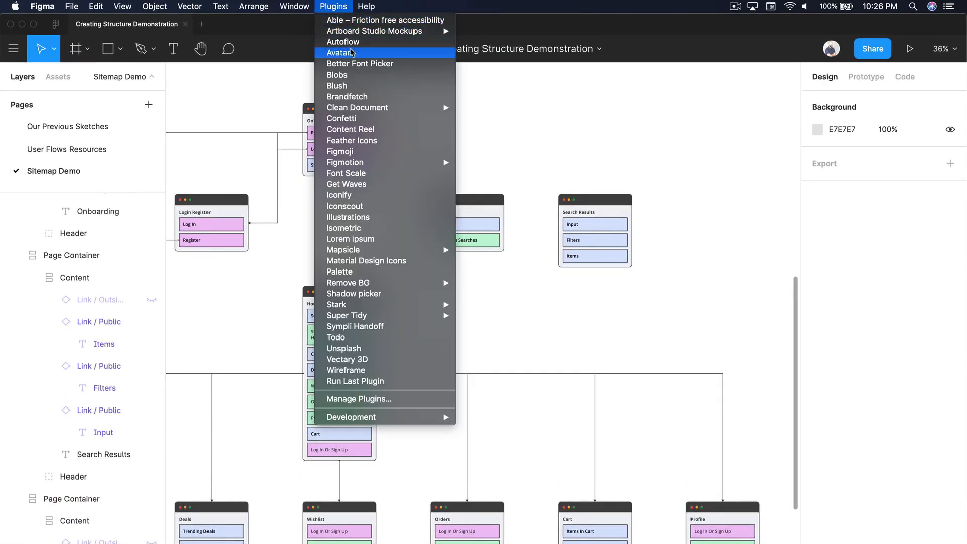
pyautogui.click(340, 37)
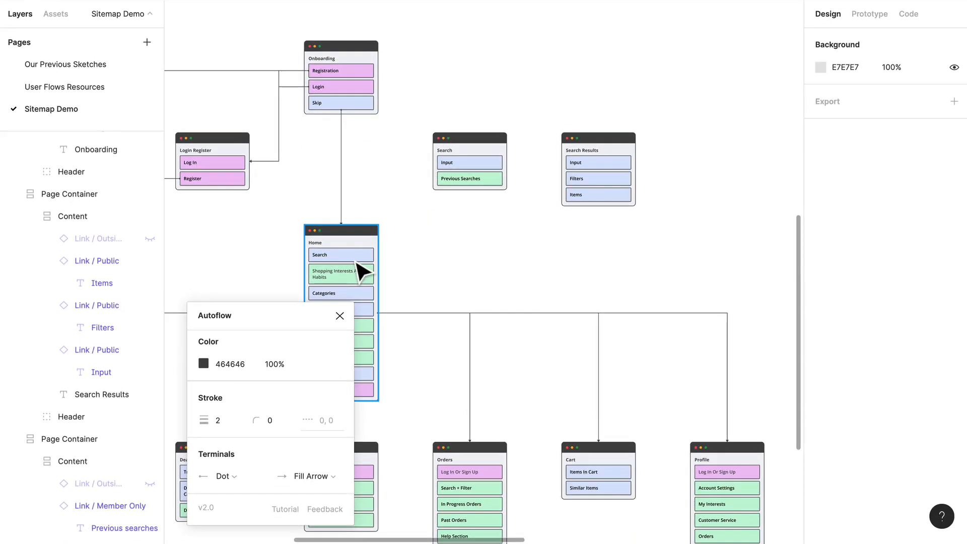
pyautogui.click(362, 272)
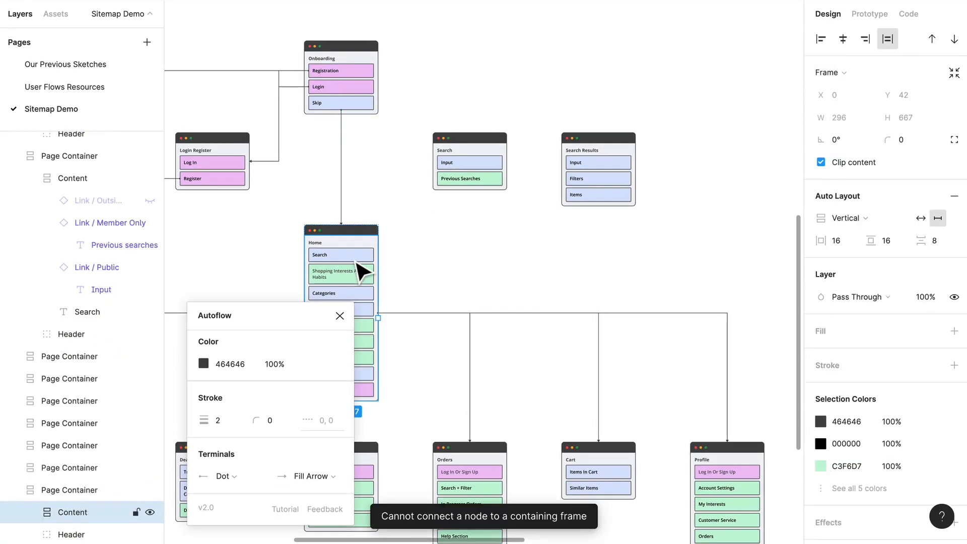
pyautogui.click(356, 262)
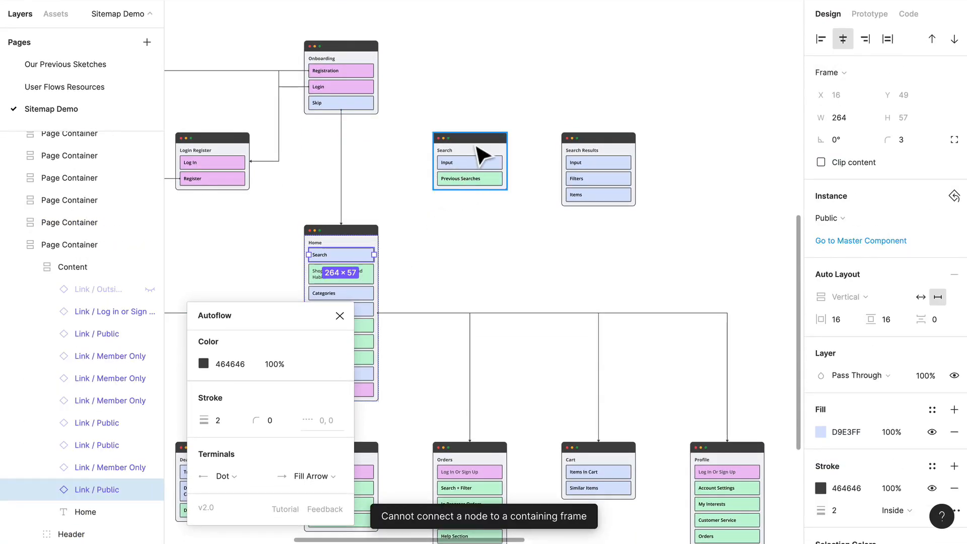
pyautogui.keyDown('shift'); pyautogui.click(479, 152); pyautogui.keyUp('shift')
pyautogui.click(540, 252)
# Connect the Search card to the Search Results card with an Autoflow arrow and close the plugin
pyautogui.hscroll(2, 532, 252)
pyautogui.hscroll(2, 532, 252)
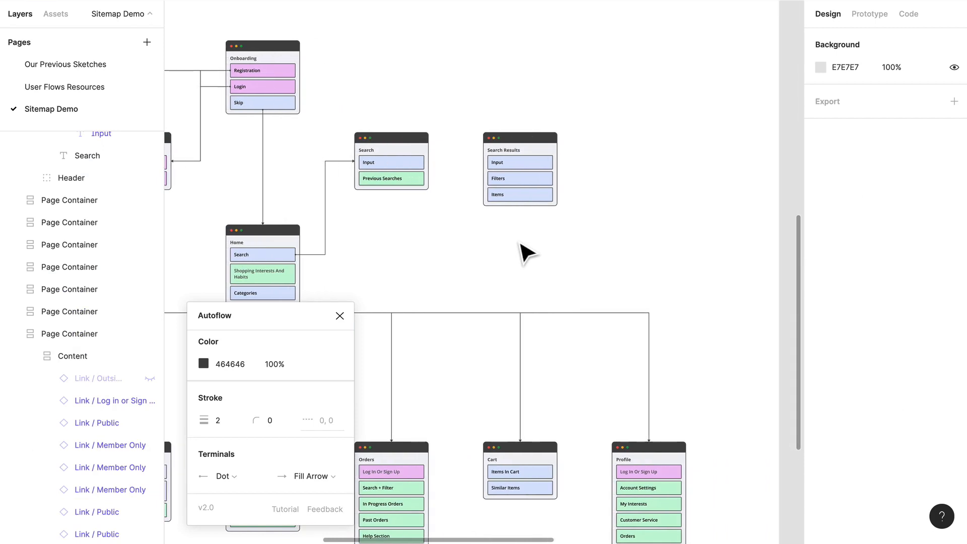
pyautogui.hscroll(2, 527, 252)
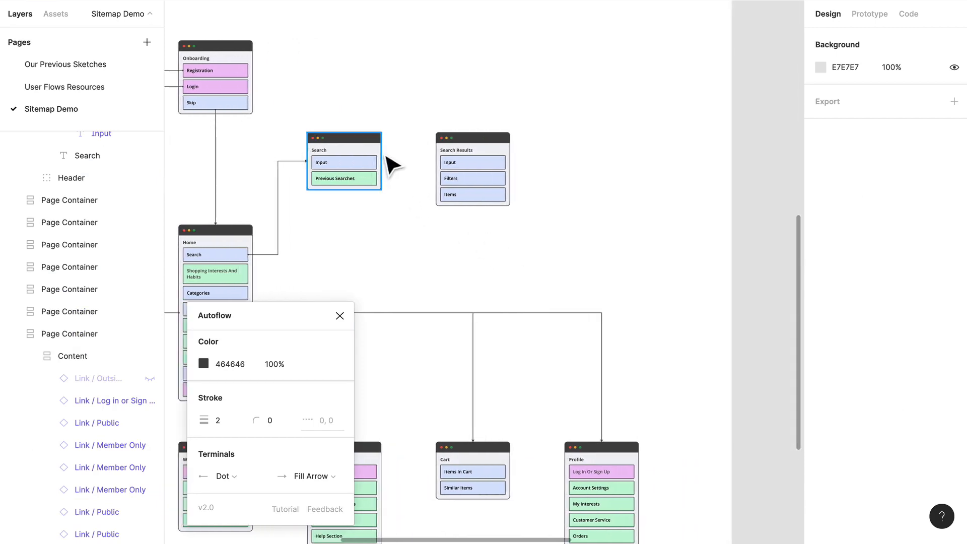
pyautogui.click(379, 164)
pyautogui.keyDown('shift'); pyautogui.click(485, 169); pyautogui.keyUp('shift')
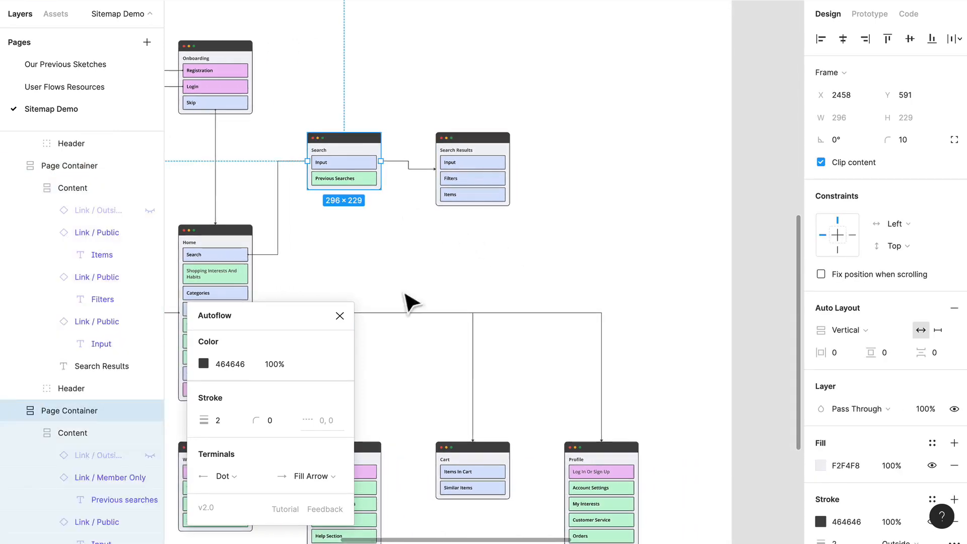
pyautogui.click(414, 264)
pyautogui.click(340, 316)
# Review the whole site map, examining the bottom row of page cards, the cards around Home and their connecting arrows
pyautogui.hscroll(-4, 327, 331)
pyautogui.scroll(-3, 352, 384)
pyautogui.hscroll(-2, 352, 385)
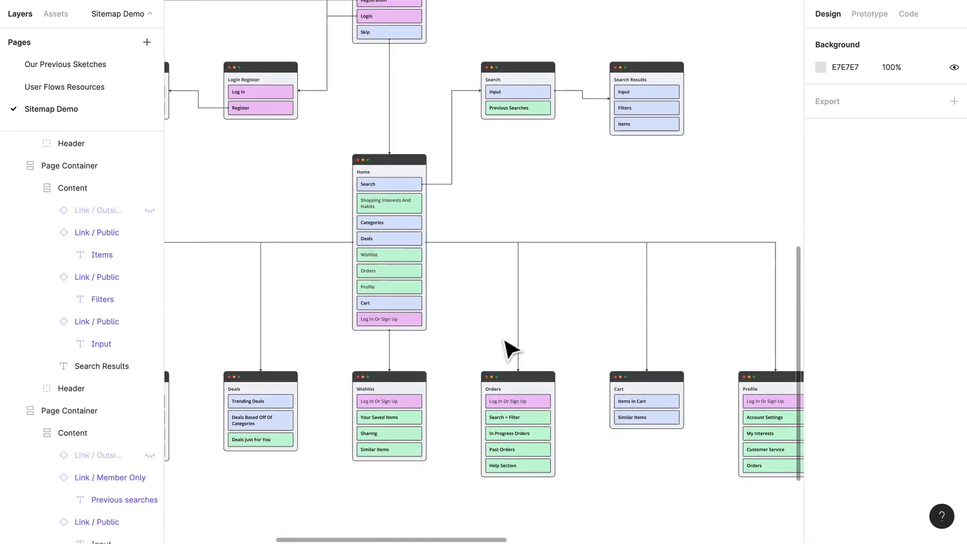
pyautogui.scroll(-5, 505, 342)
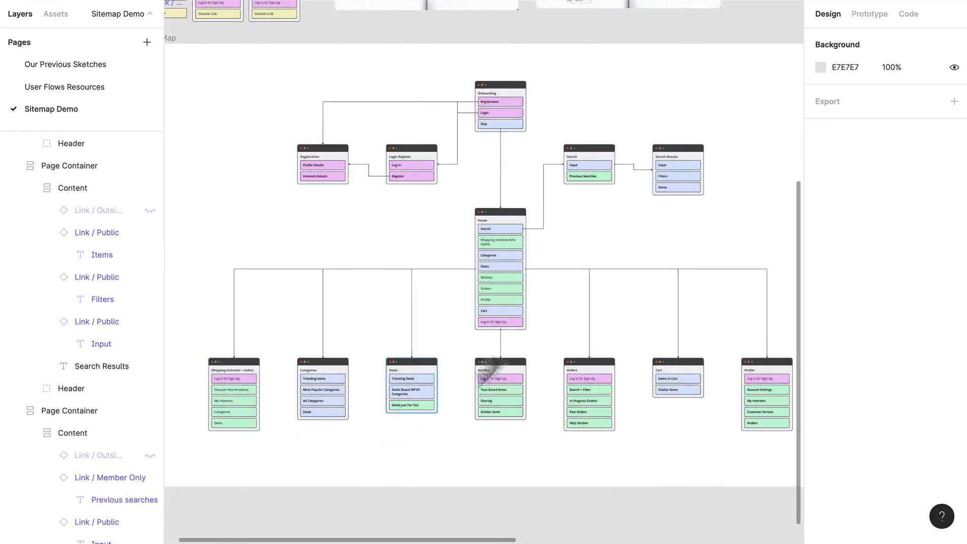
pyautogui.scroll(-3, 512, 346)
pyautogui.scroll(2, 630, 292)
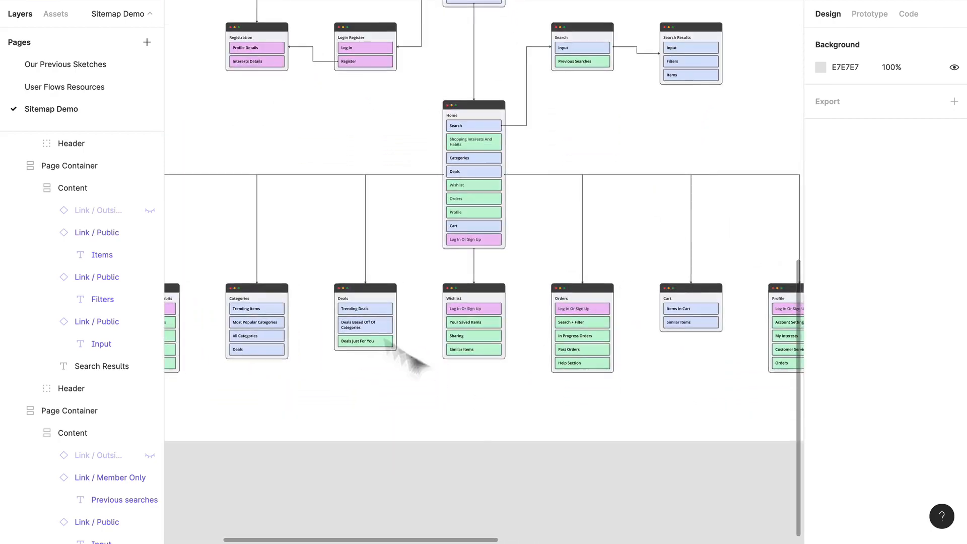
pyautogui.scroll(5, 501, 296)
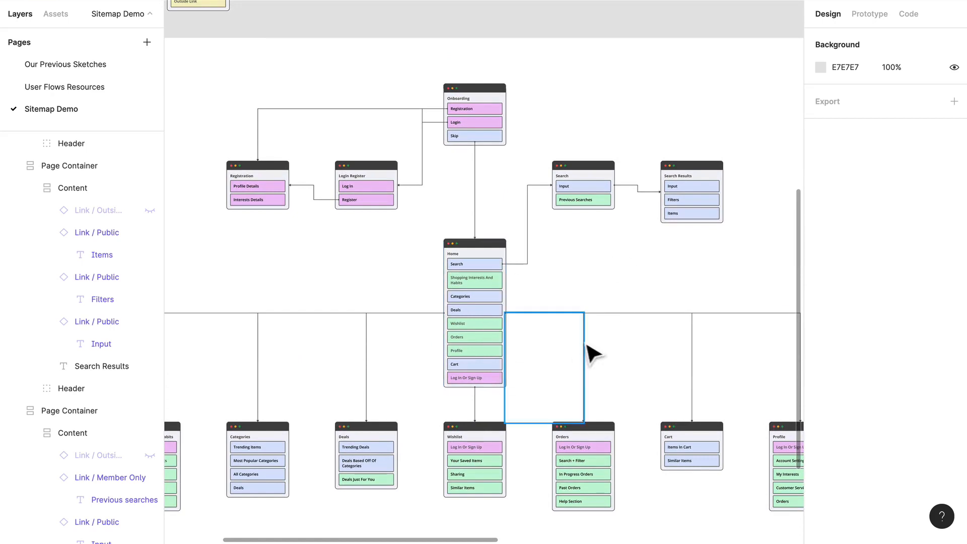
pyautogui.scroll(-5, 592, 352)
pyautogui.hscroll(-5, 317, 302)
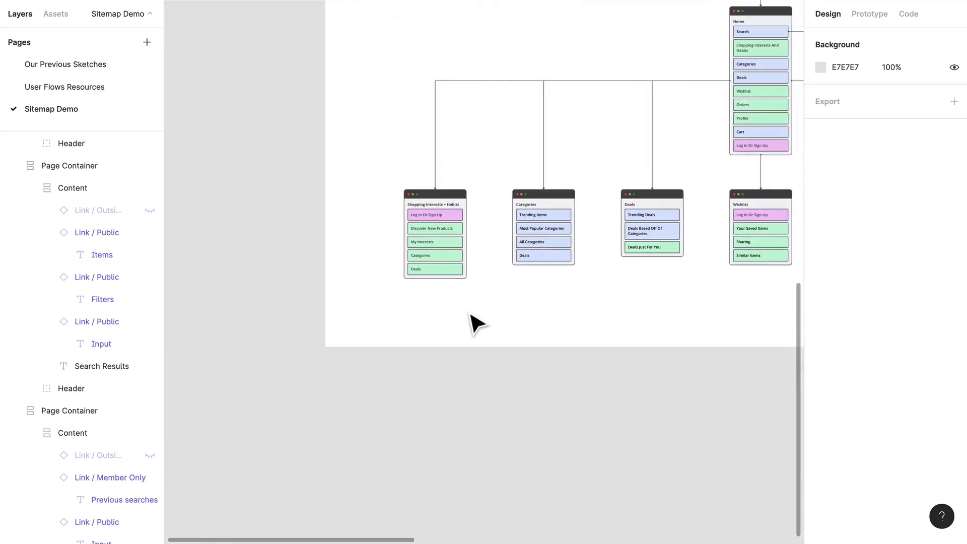
pyautogui.scroll(5, 471, 318)
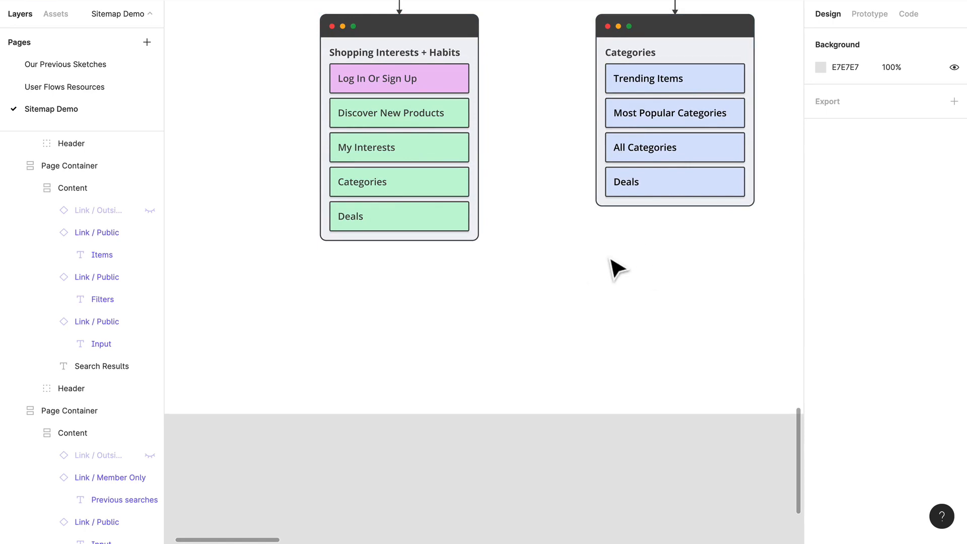
pyautogui.hscroll(10, 616, 269)
pyautogui.scroll(-3, 616, 270)
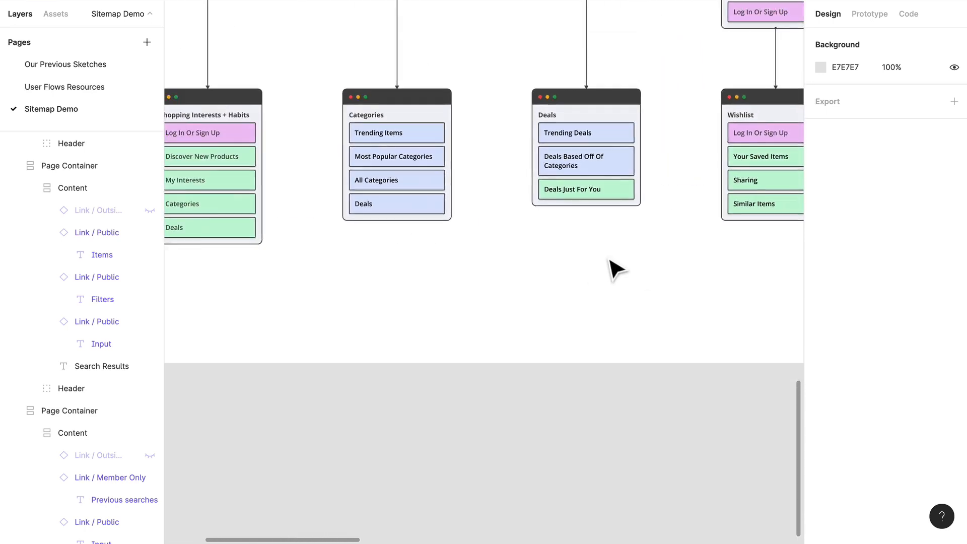
pyautogui.hscroll(10, 616, 269)
pyautogui.scroll(-4, 616, 269)
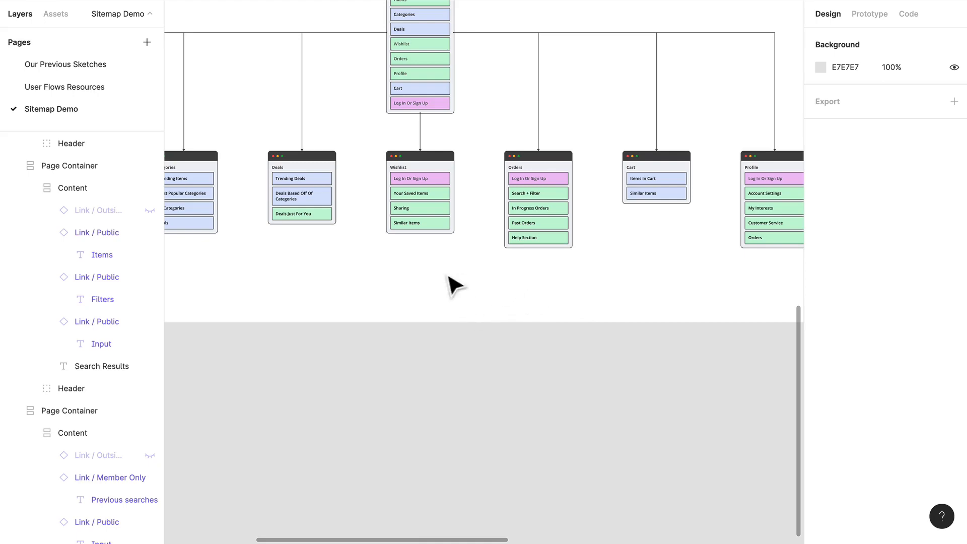
pyautogui.scroll(3, 450, 277)
pyautogui.scroll(3, 562, 51)
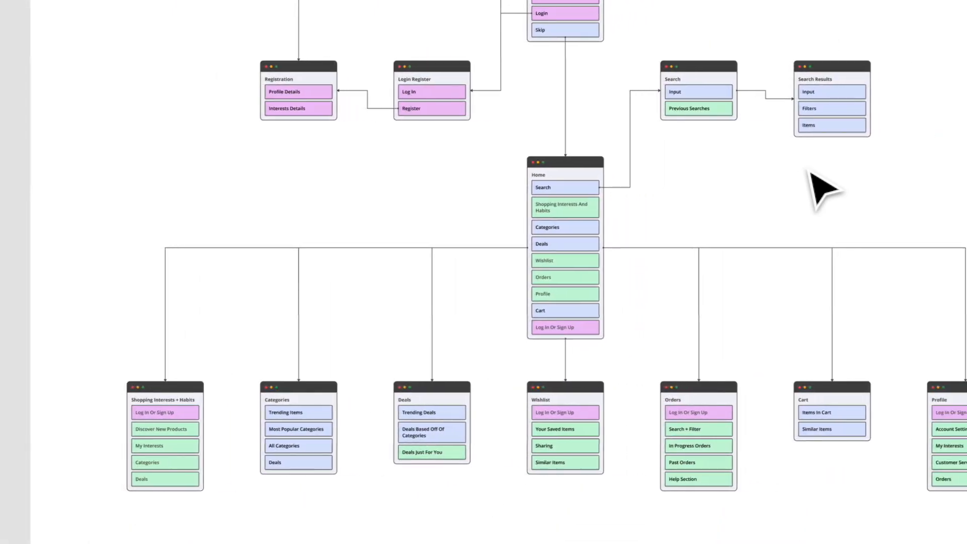
pyautogui.hscroll(-1, 637, 177)
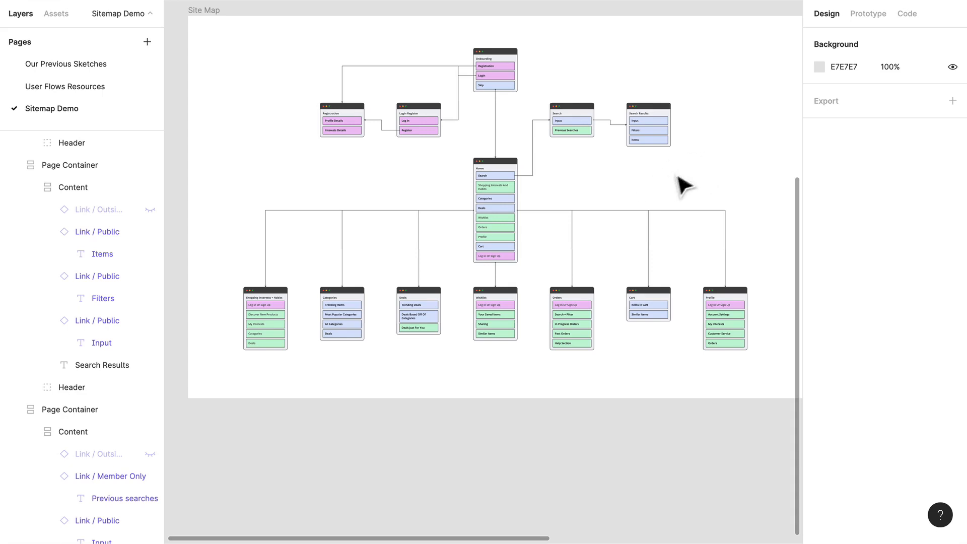
pyautogui.hscroll(1, 676, 174)
pyautogui.hscroll(-2, 524, 159)
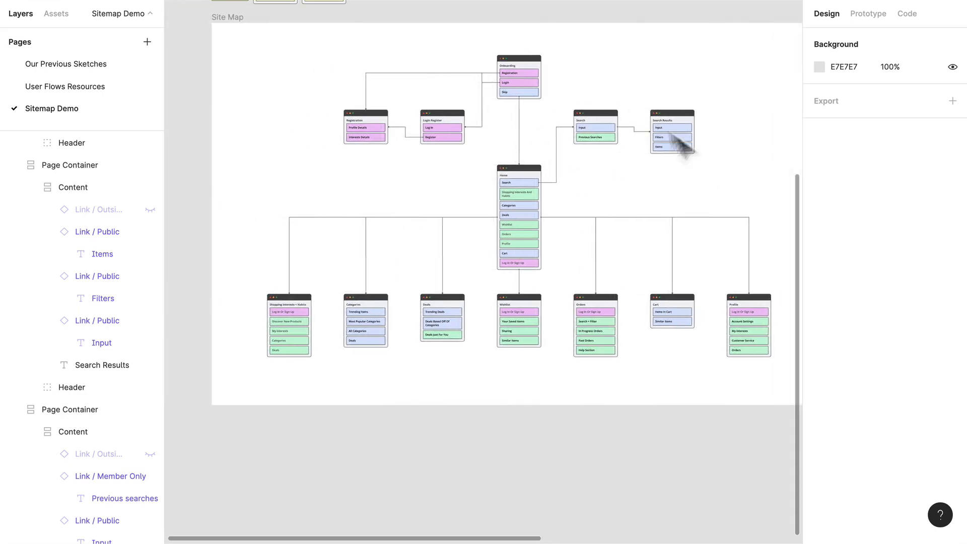
pyautogui.scroll(3, 617, 182)
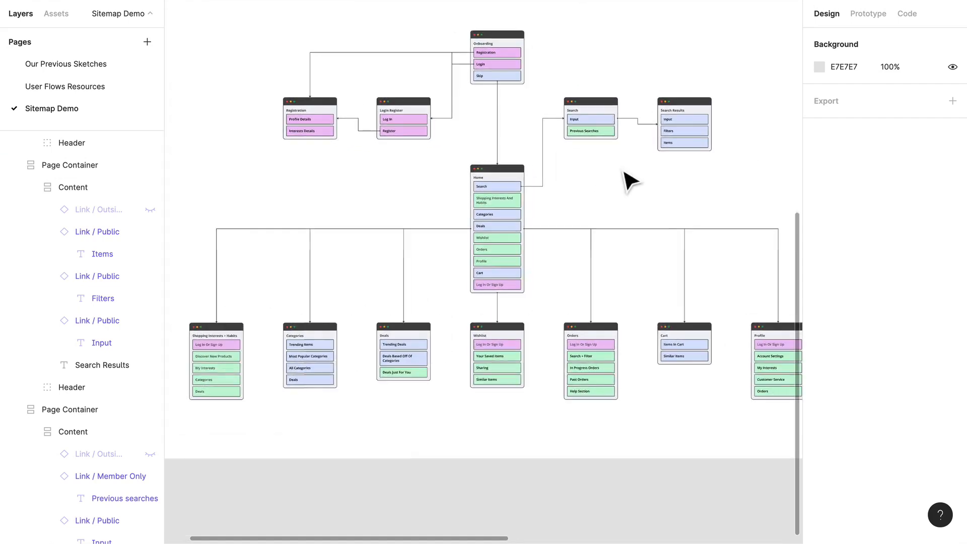